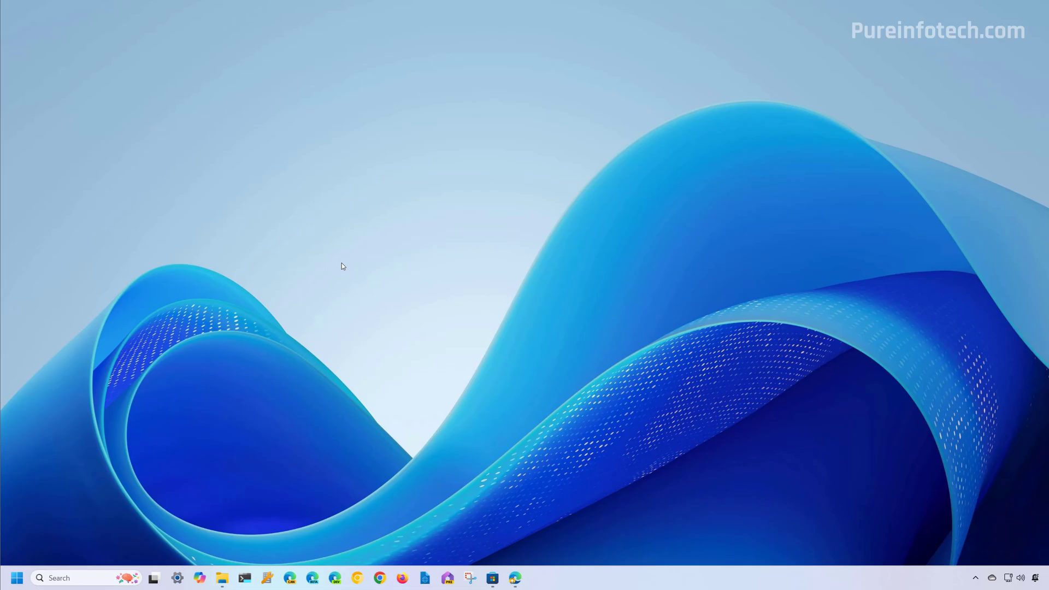
Step: Switch Remote Desktop off under Settings > System > Remote Desktop and confirm disabling it
key(super)
text(settings)
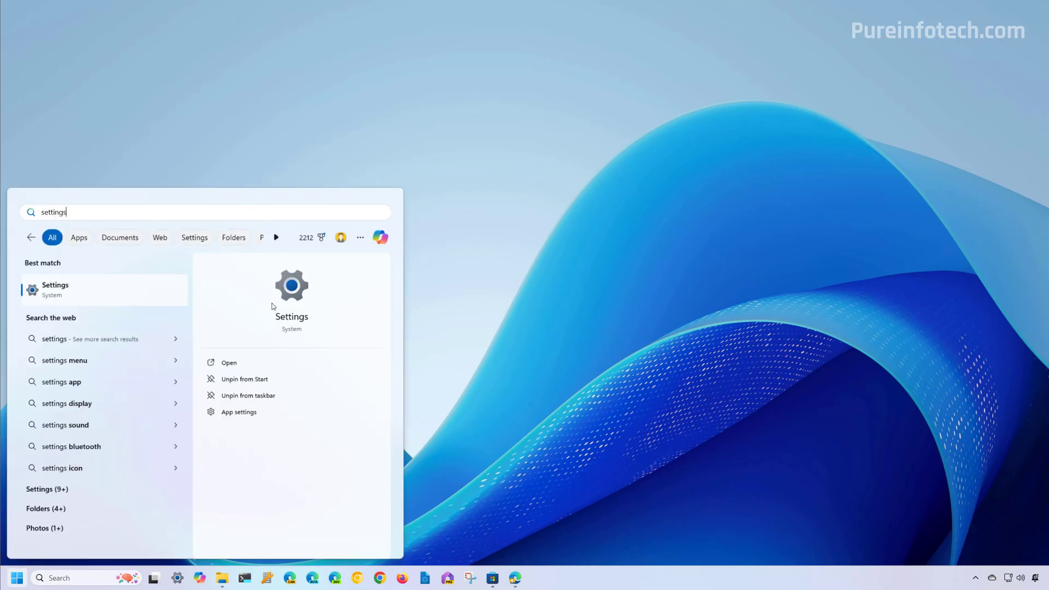
click(131, 290)
click(226, 216)
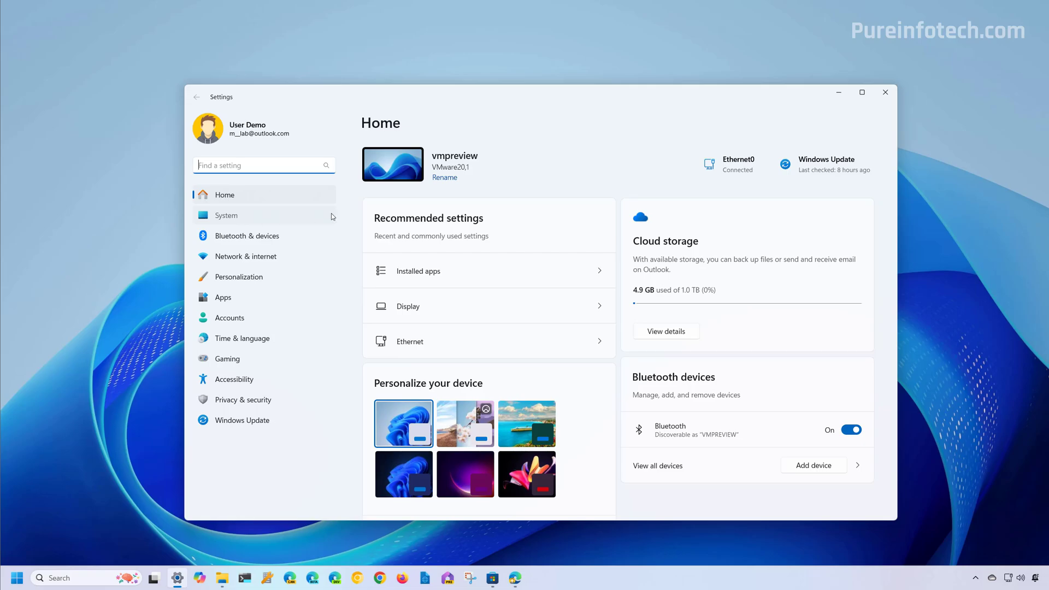
scroll(525, 383, down, 5)
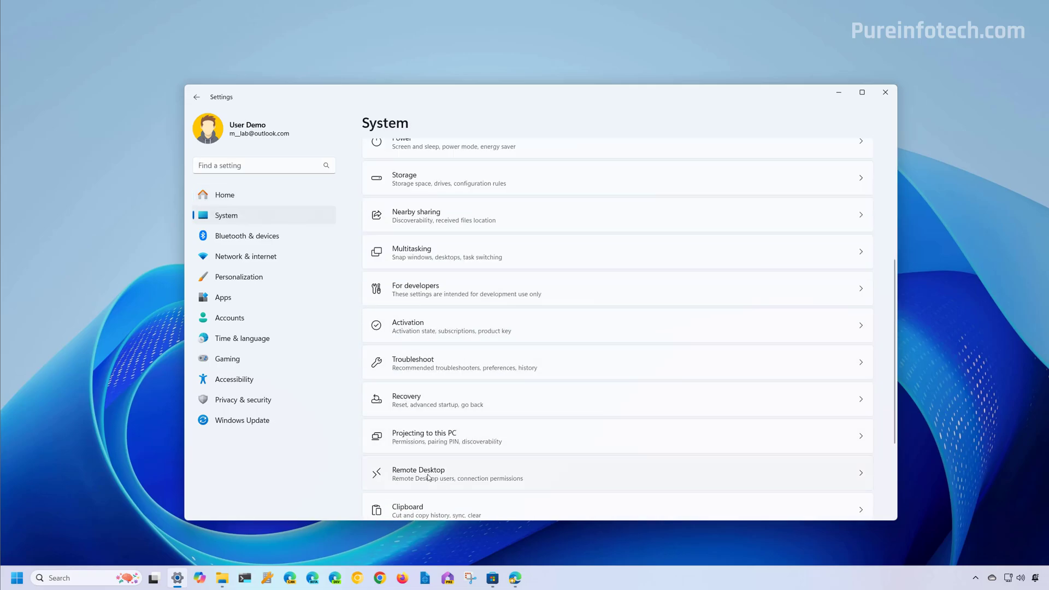
click(428, 475)
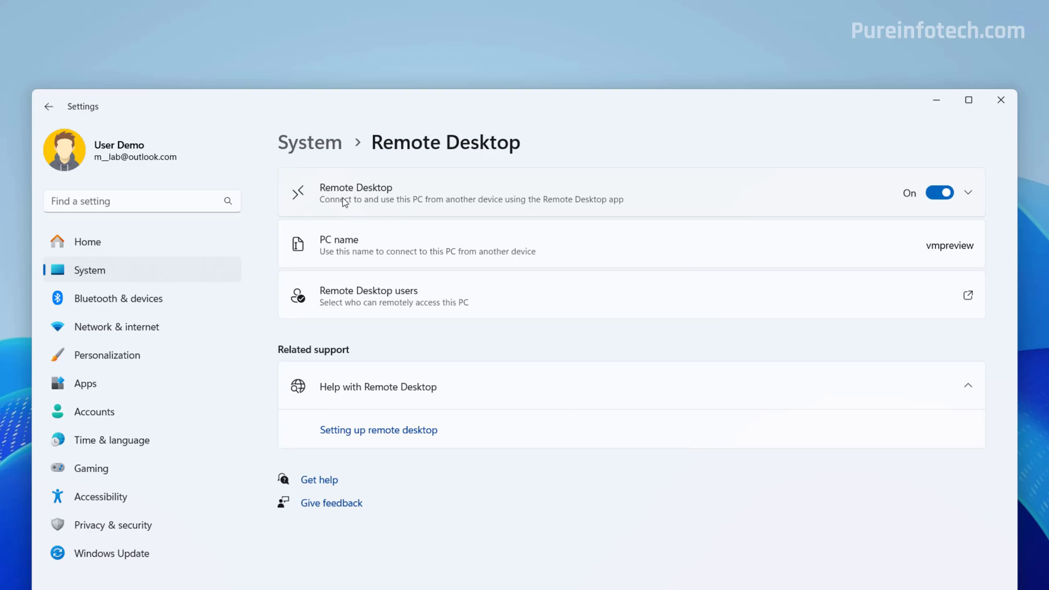
click(944, 195)
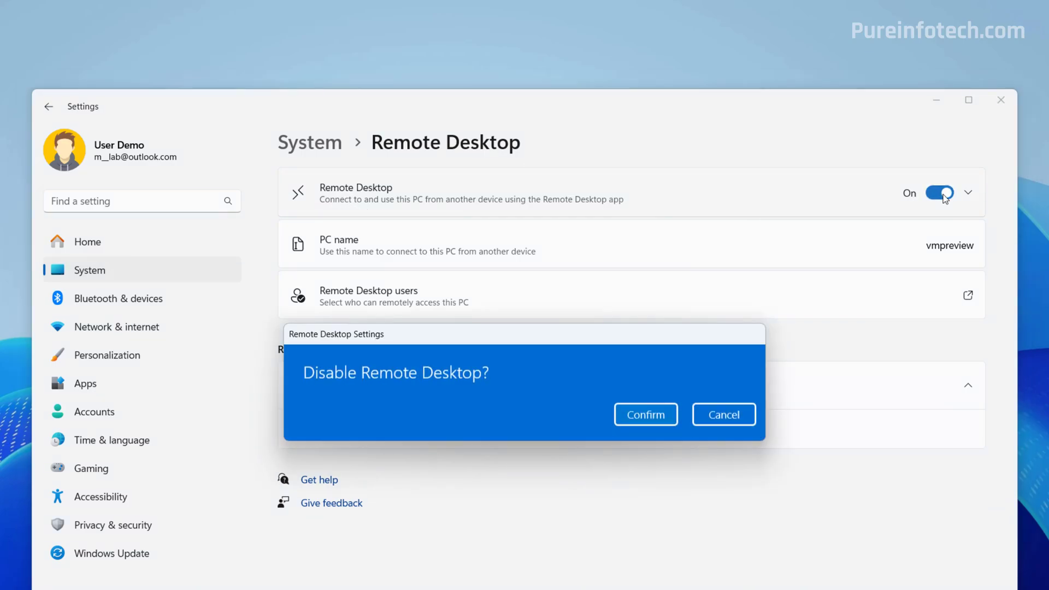
click(646, 415)
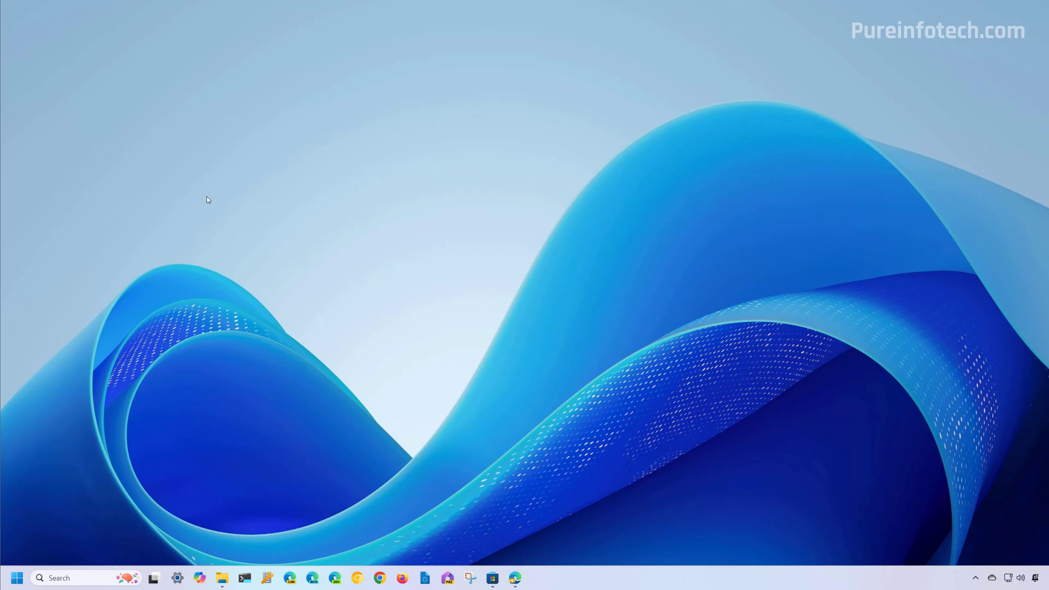
Step: In Control Panel's System Properties, select Don't allow remote connections to this computer and apply
key(super)
text(control)
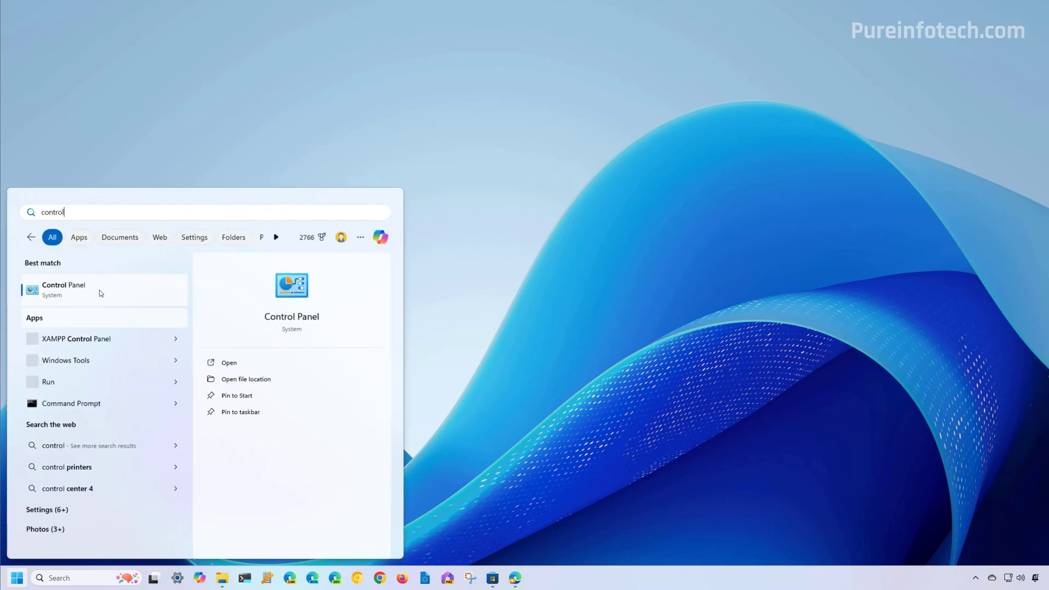
click(98, 291)
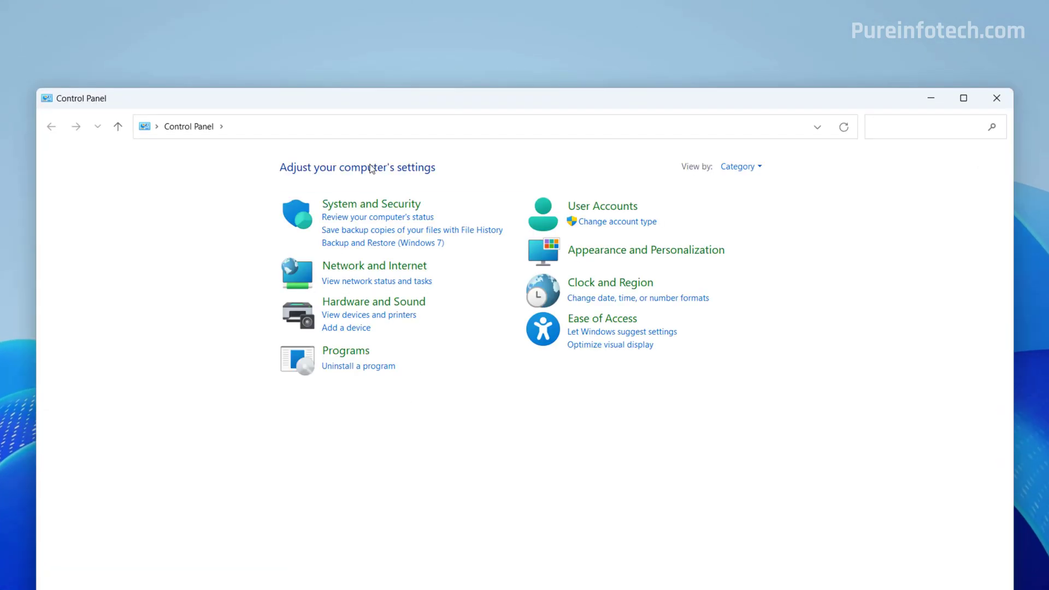
click(380, 207)
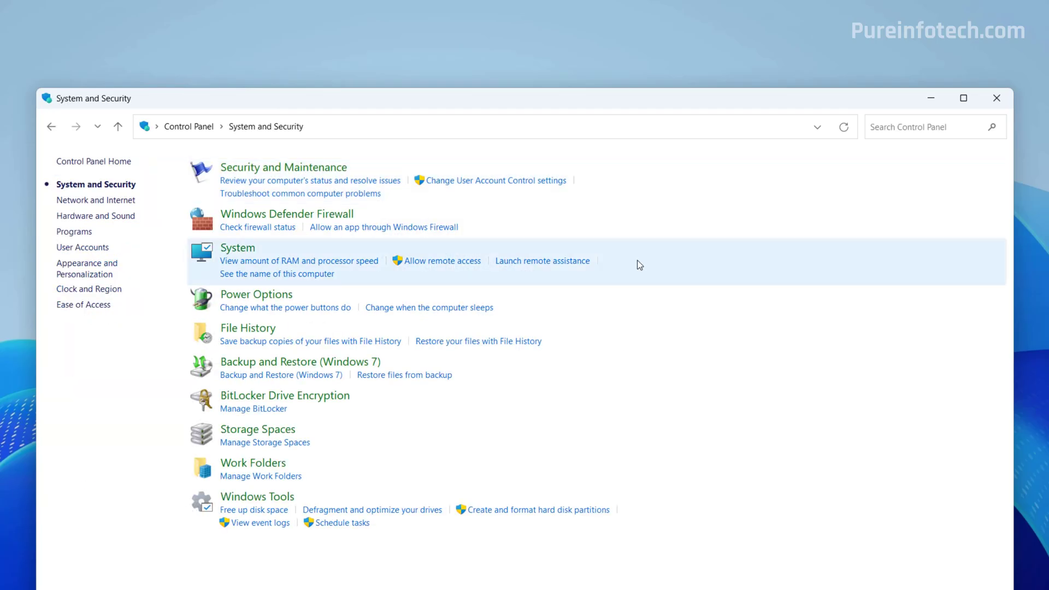
click(431, 262)
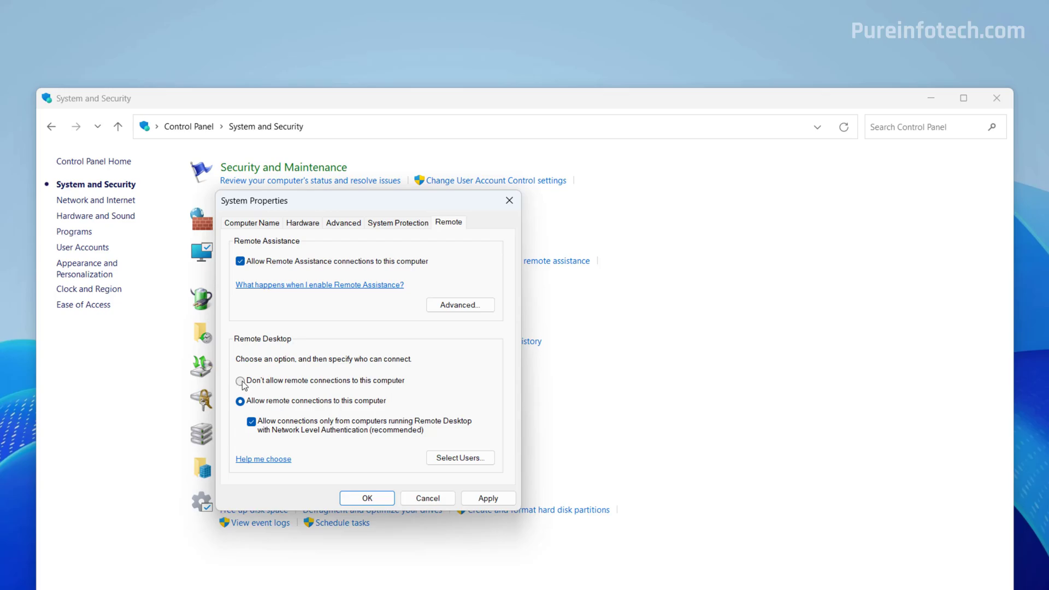
click(310, 384)
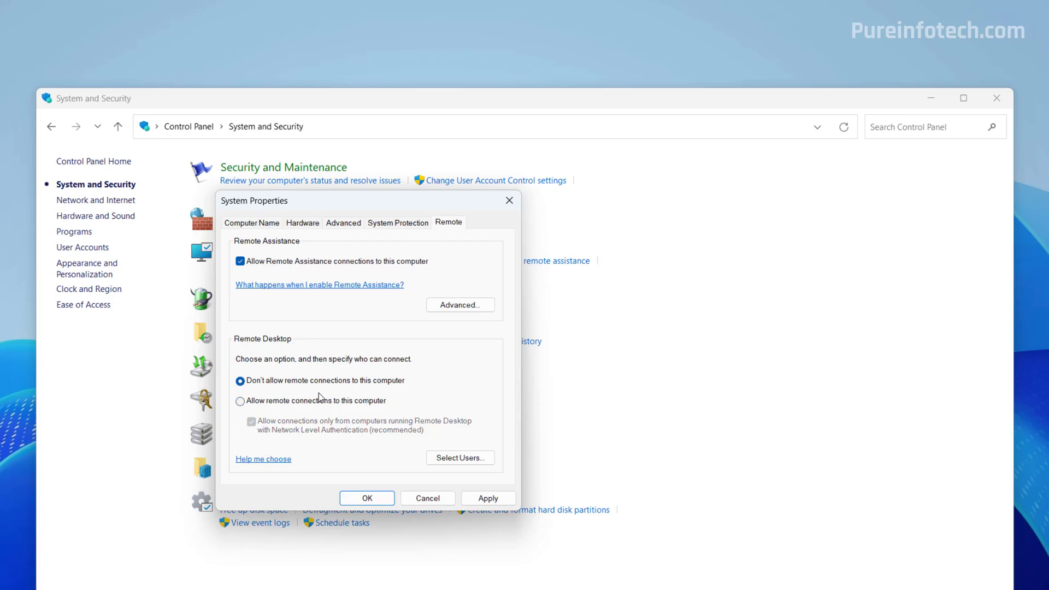
click(488, 499)
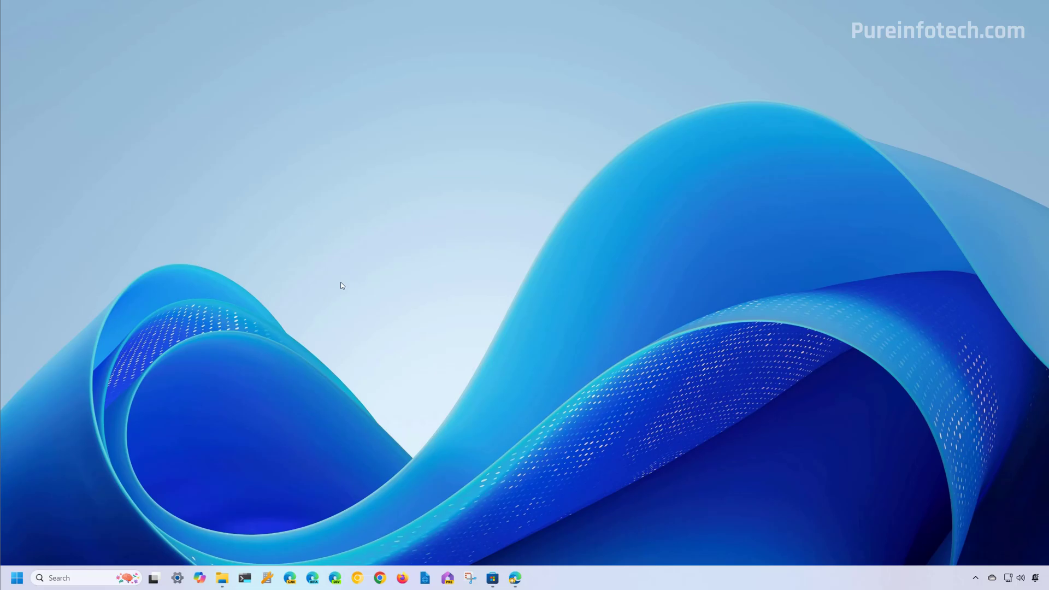
Step: Launch Terminal Preview with administrator rights
key(super)
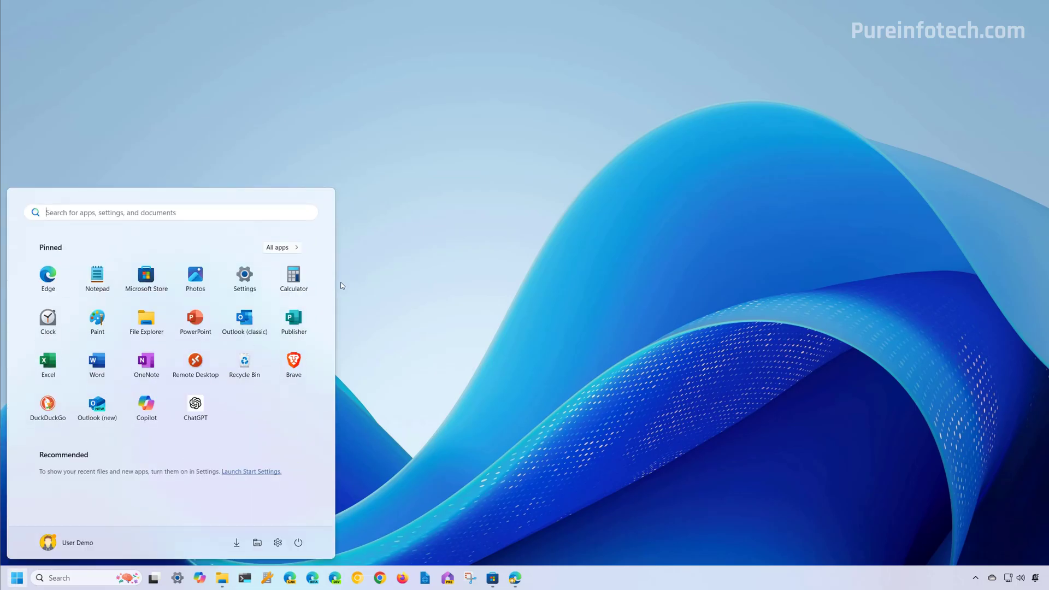
text(ter)
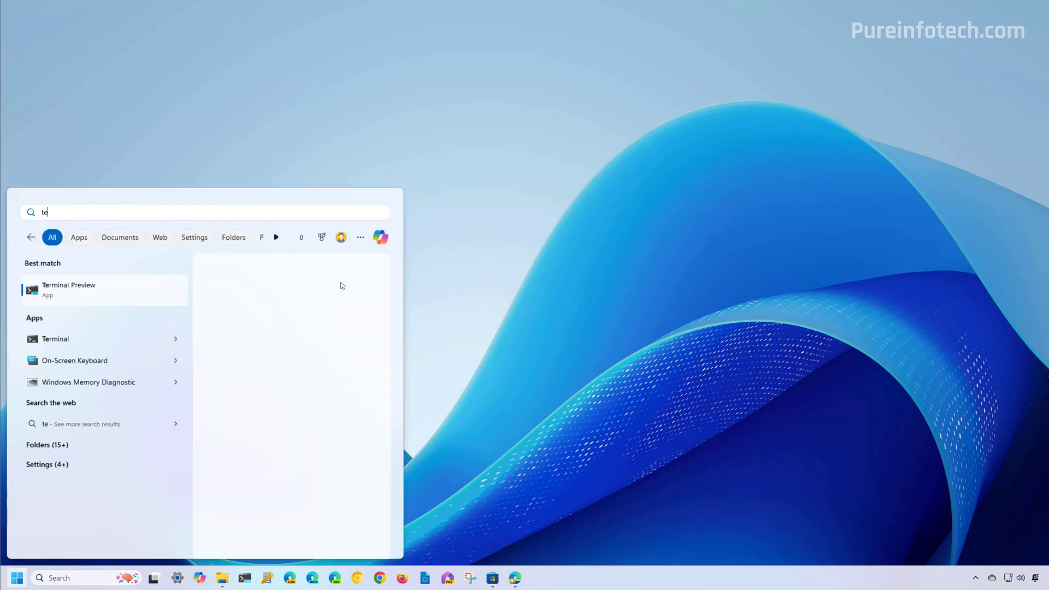
right_click(106, 288)
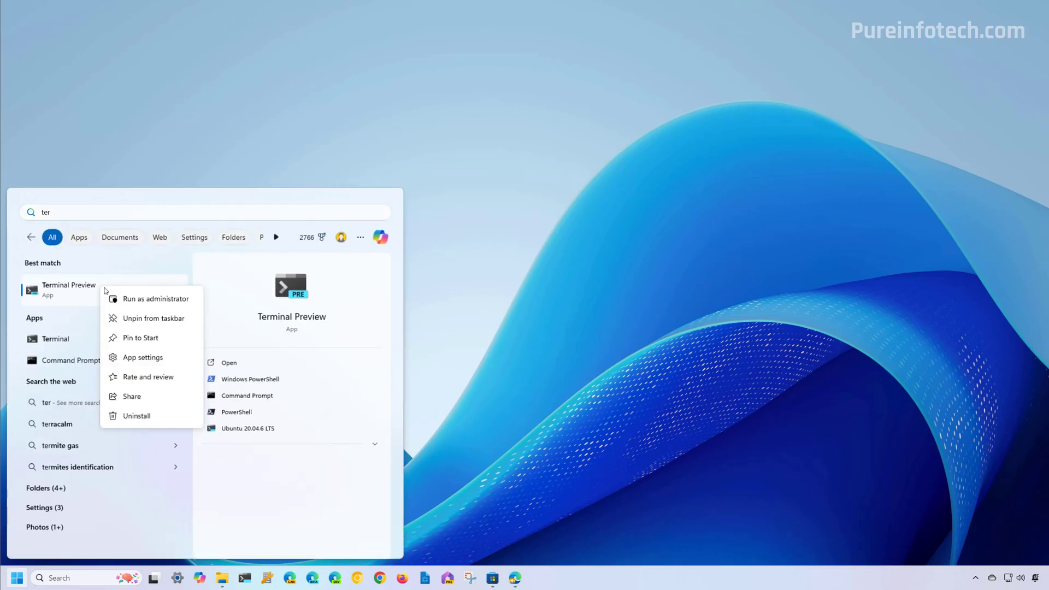
click(143, 300)
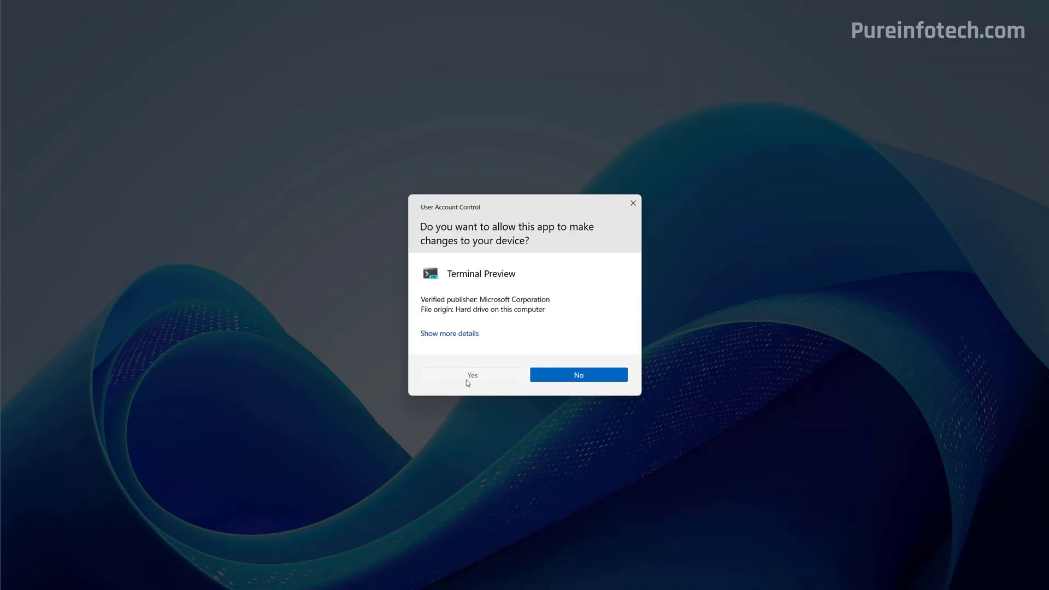
click(467, 377)
Step: Run reg add setting fDenyTSConnections to 1, then disable the remote desktop firewall rule group with netsh
text(reg add "HKEY_LOCAL_MACHINE\SYSTEM\CurrentControlSet\Control\Terminal Server" /v fDenyTSConnections /t REG_DWORD /d 1 /f)
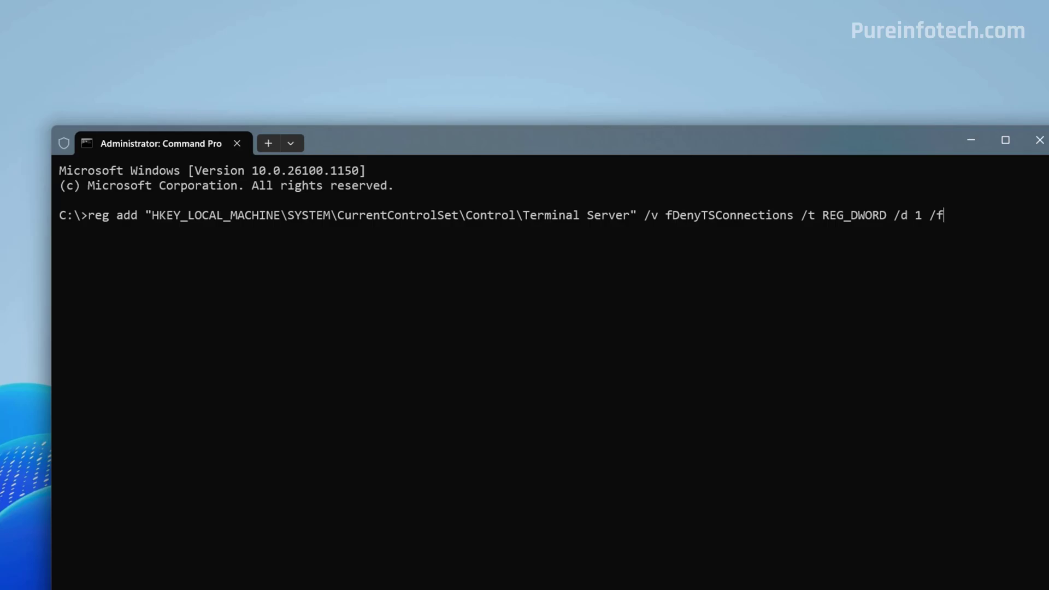
key(Return)
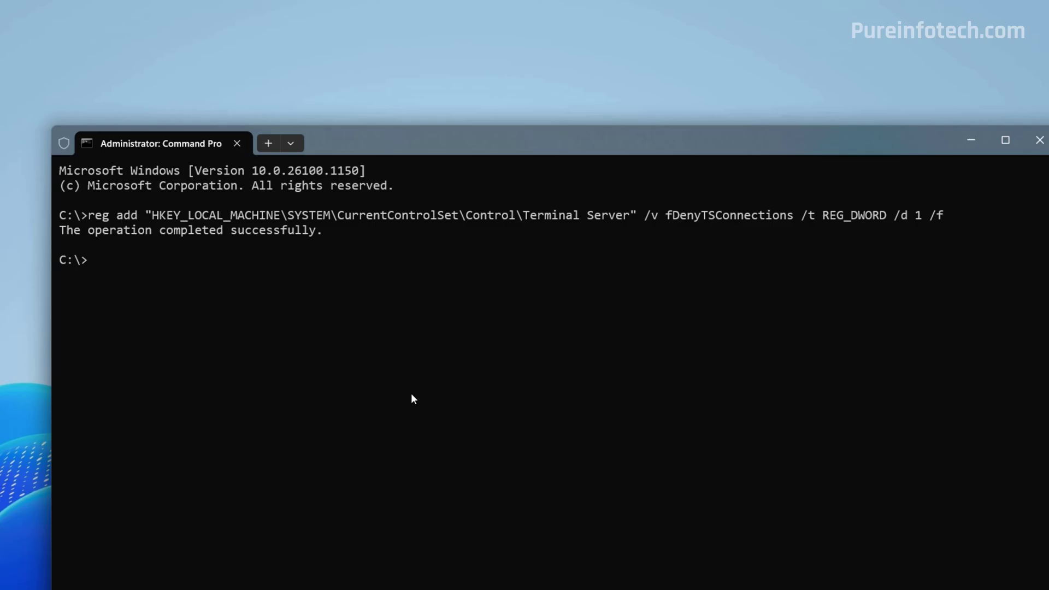
text(netsh advfirewall firewall set rule group="remote desktop" new enable=No)
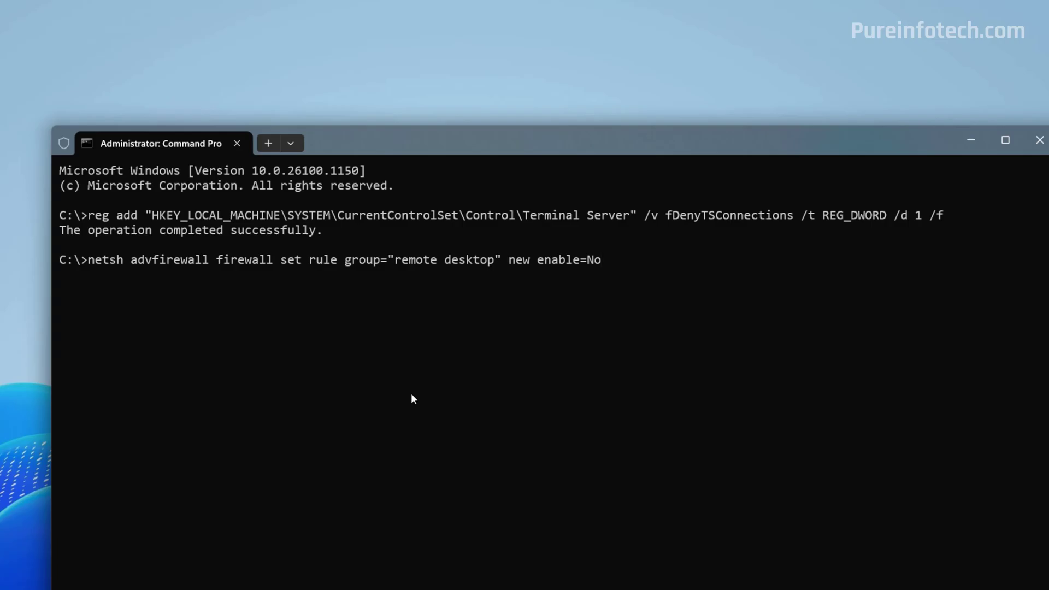
key(Return)
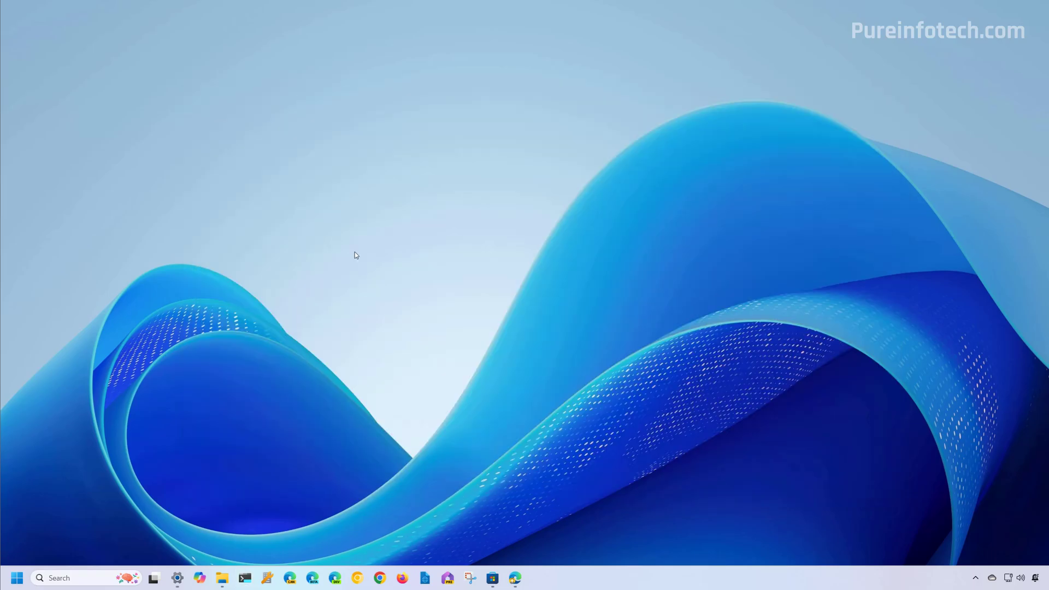
Step: Launch Terminal Preview as administrator
key(super)
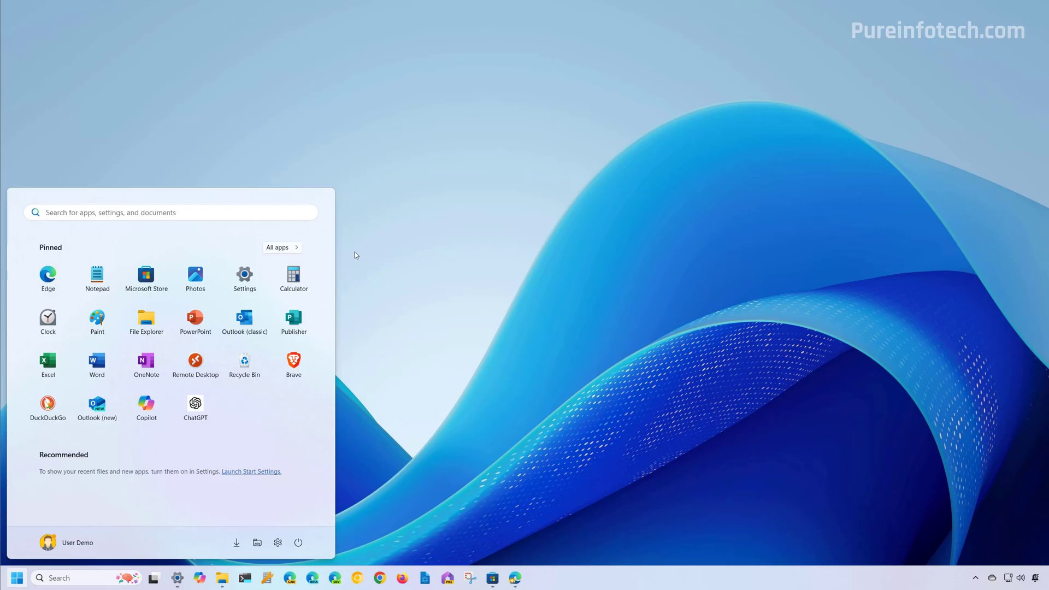
text(term)
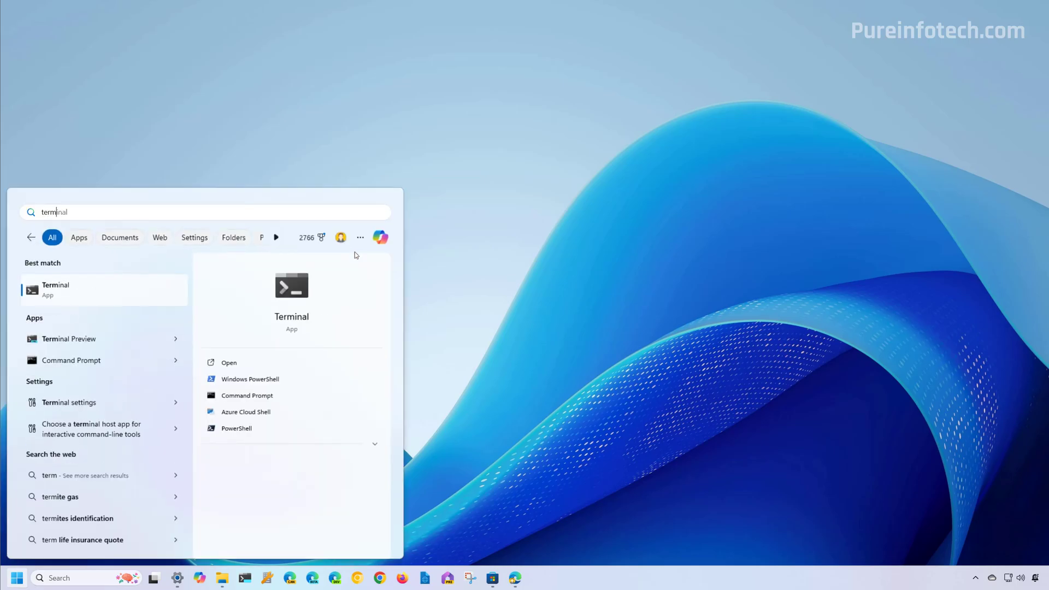
right_click(56, 341)
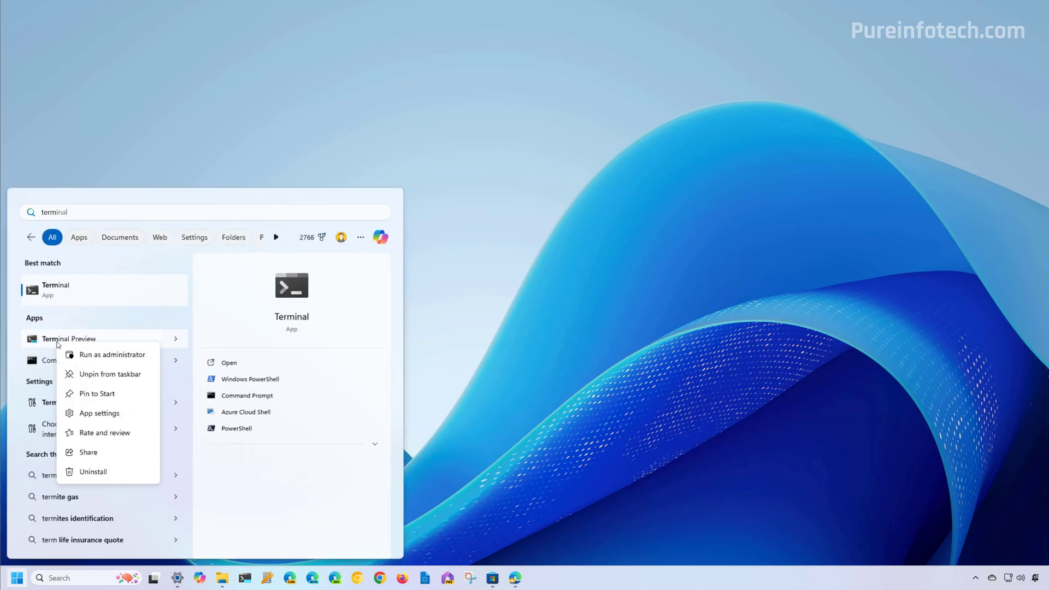
click(109, 356)
click(481, 377)
Step: Open a Windows PowerShell tab and paste the Set-ItemProperty registry command
click(383, 99)
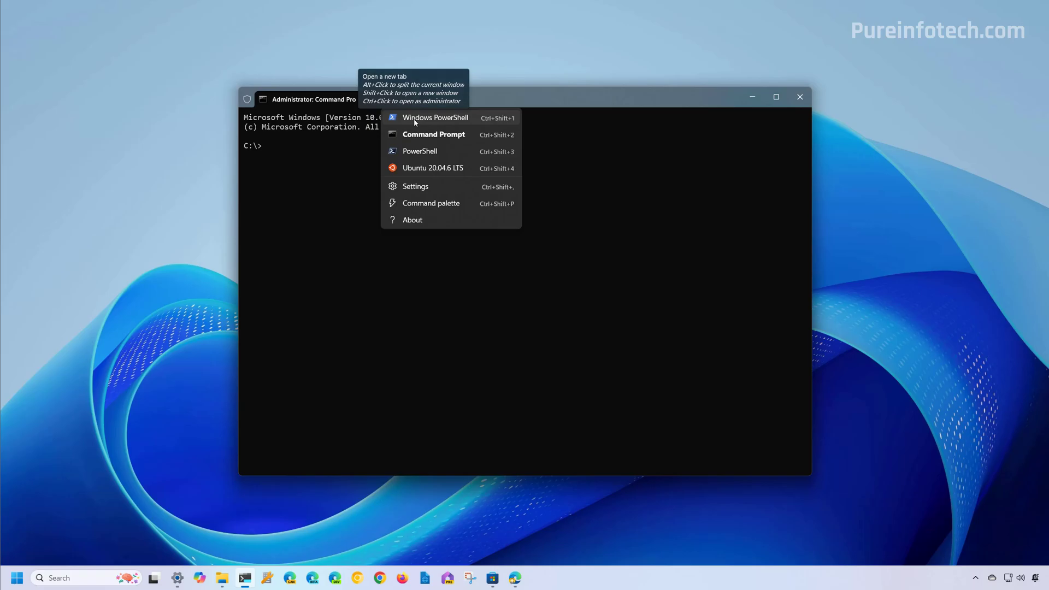
click(413, 119)
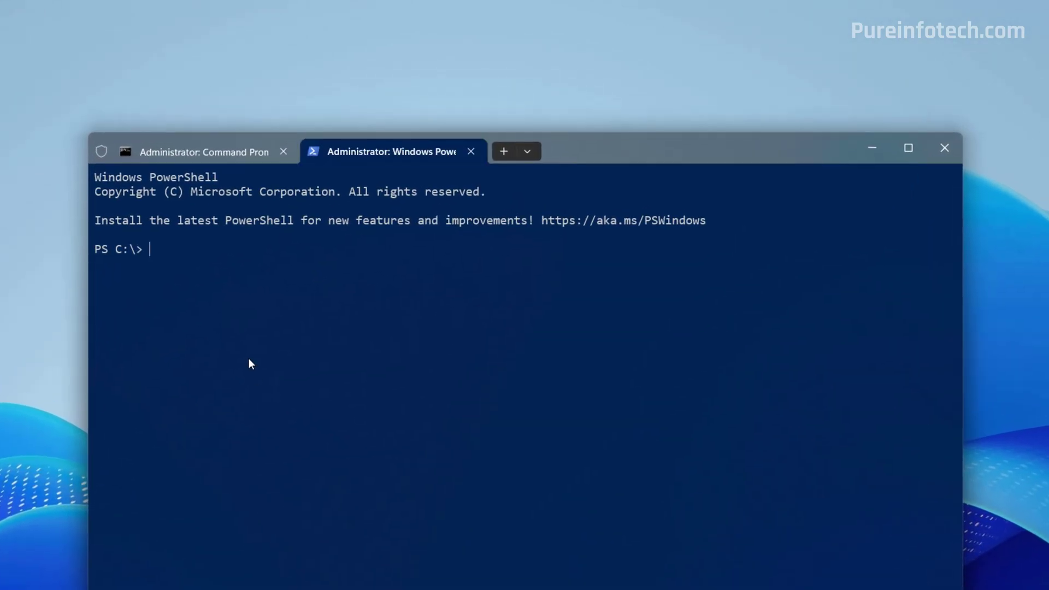
text(Set-ItemProperty -Path 'HKLM:\System\CurrentControlSet\Control\Terminal Server' -name "fDenyTSConnections" -value 1)
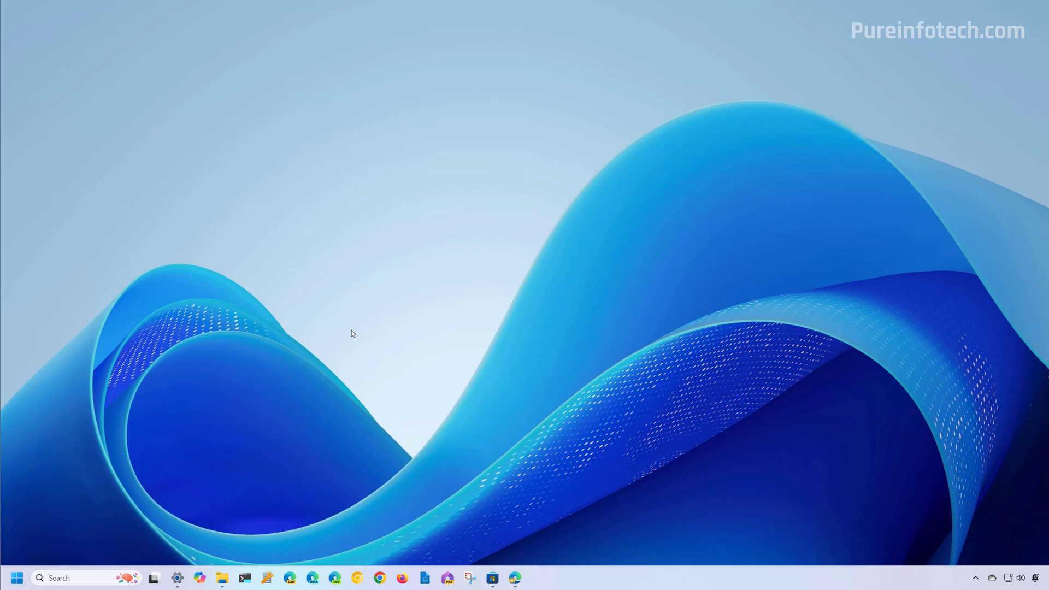
Step: Launch the Local Group Policy Editor from a 'group' search and select Computer Configuration
key(super)
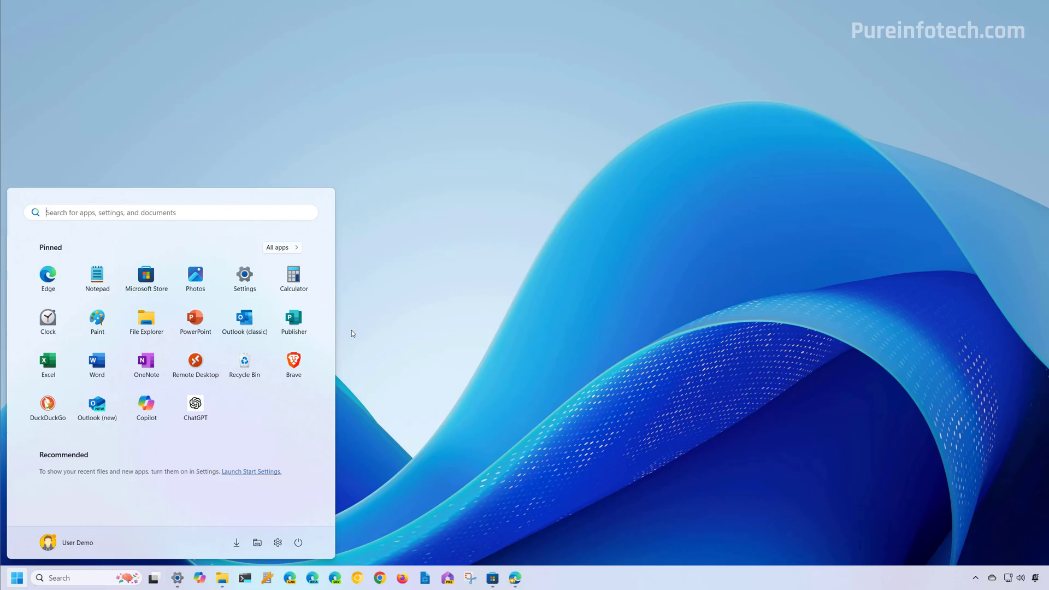
text(group)
key(Return)
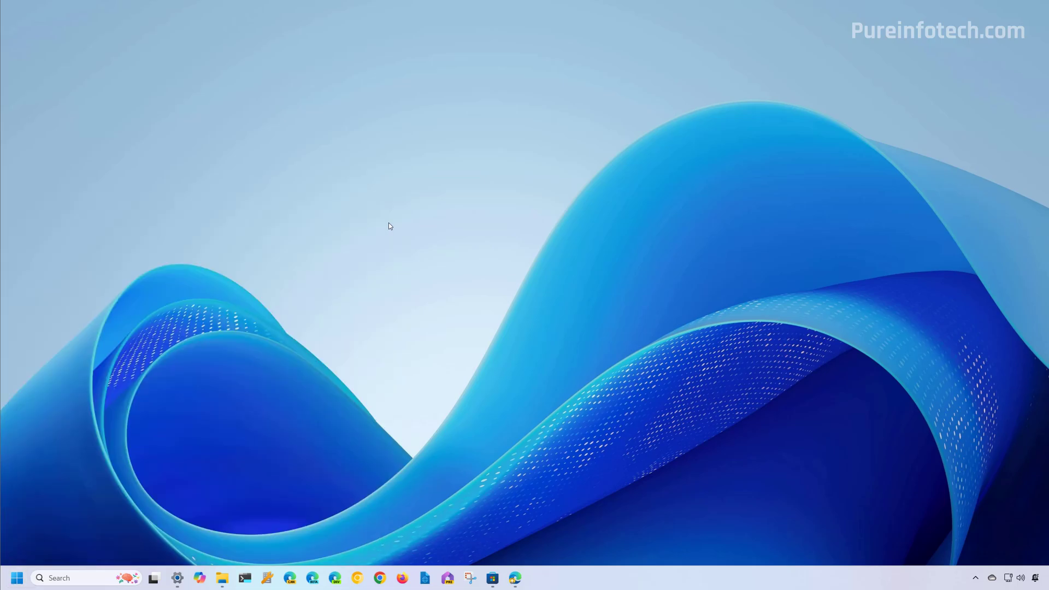
key(Down)
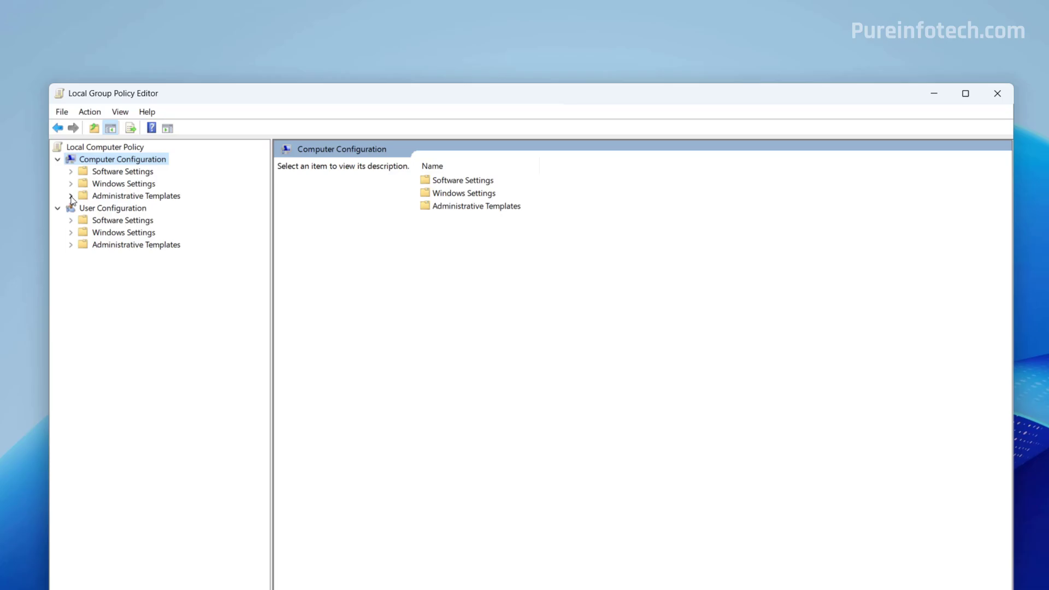
Step: Browse to Remote Desktop Session Host > Connections and select 'Allow users to connect remotely'
click(71, 196)
click(85, 330)
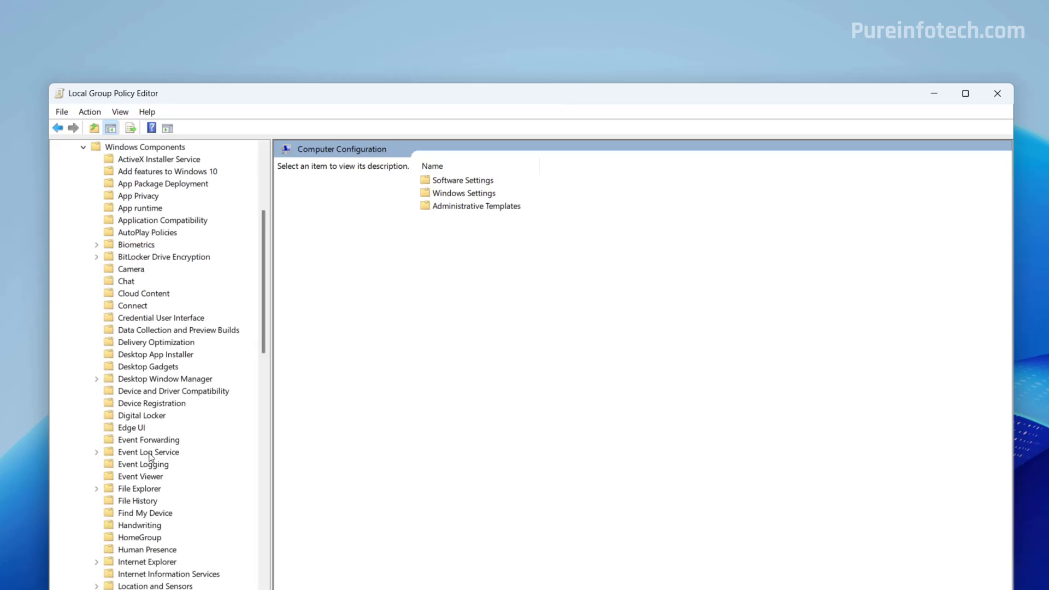
scroll(151, 457, down, 10)
click(98, 440)
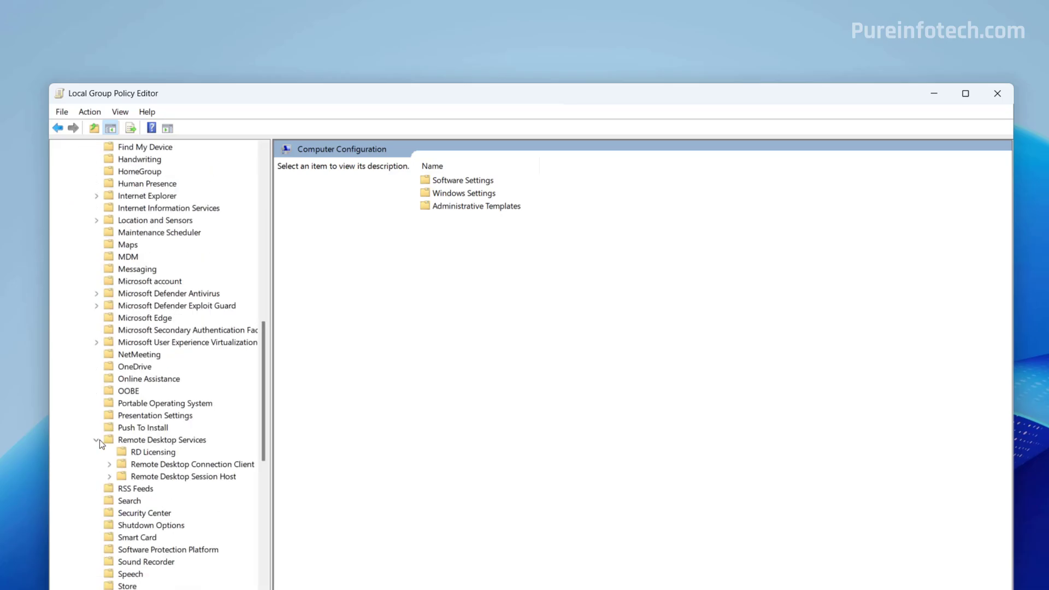
click(110, 478)
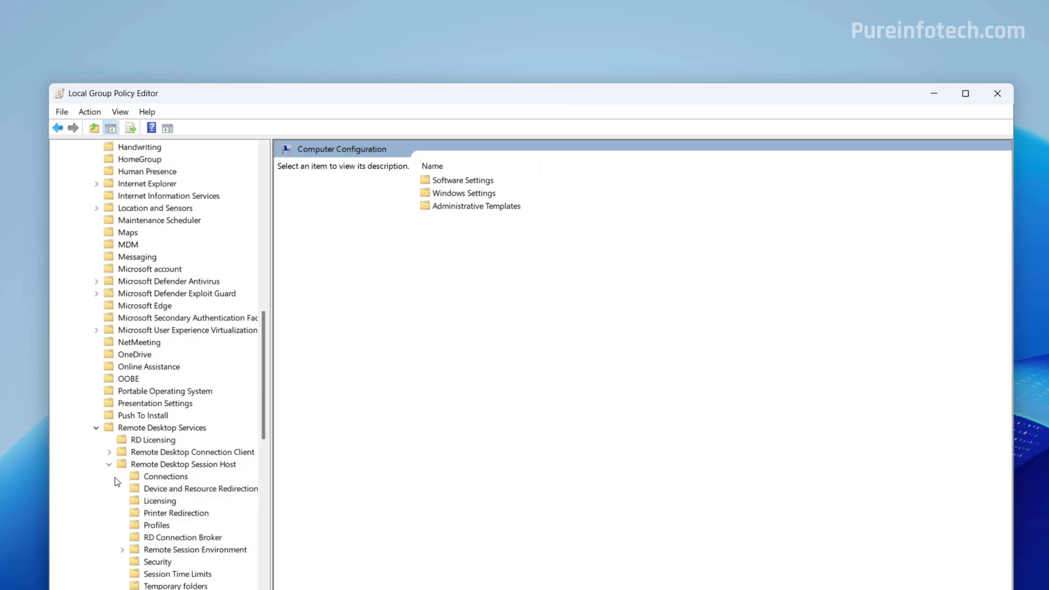
click(162, 480)
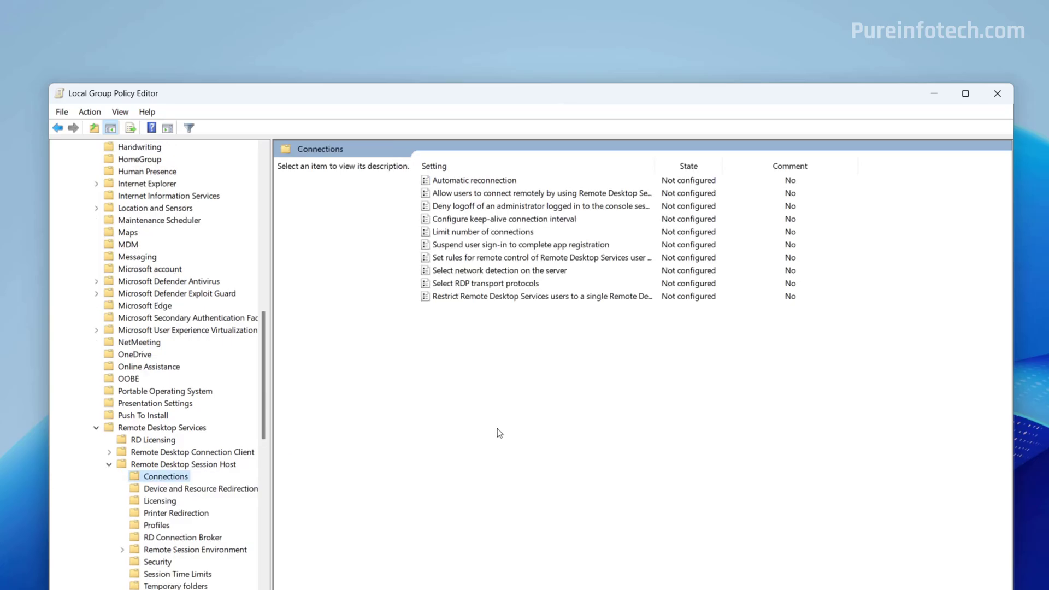
click(457, 197)
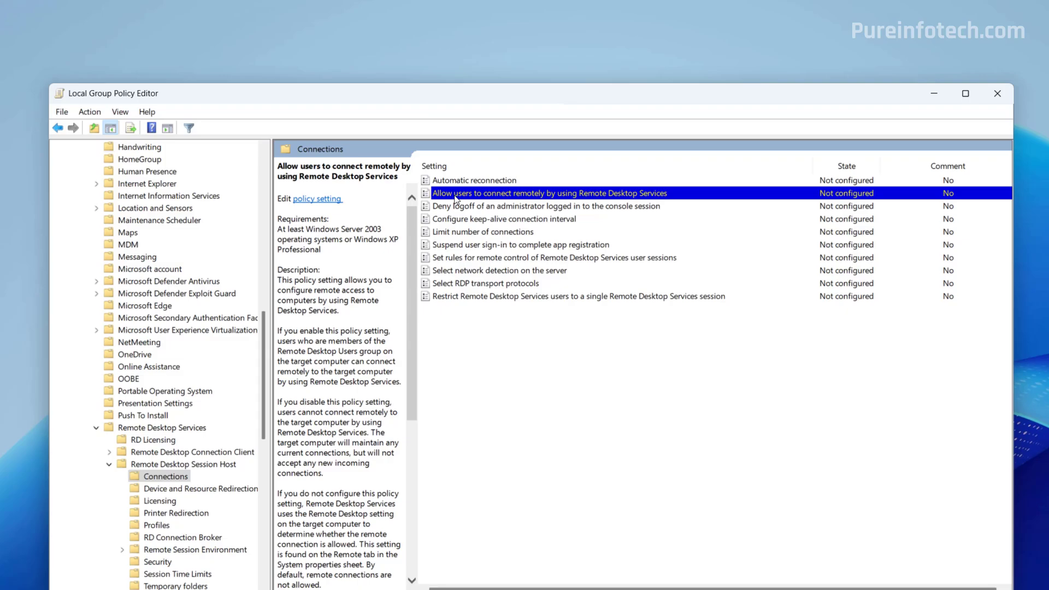
Step: Set 'Allow users to connect remotely by using Remote Desktop Services' to Disabled and apply it
right_click(456, 198)
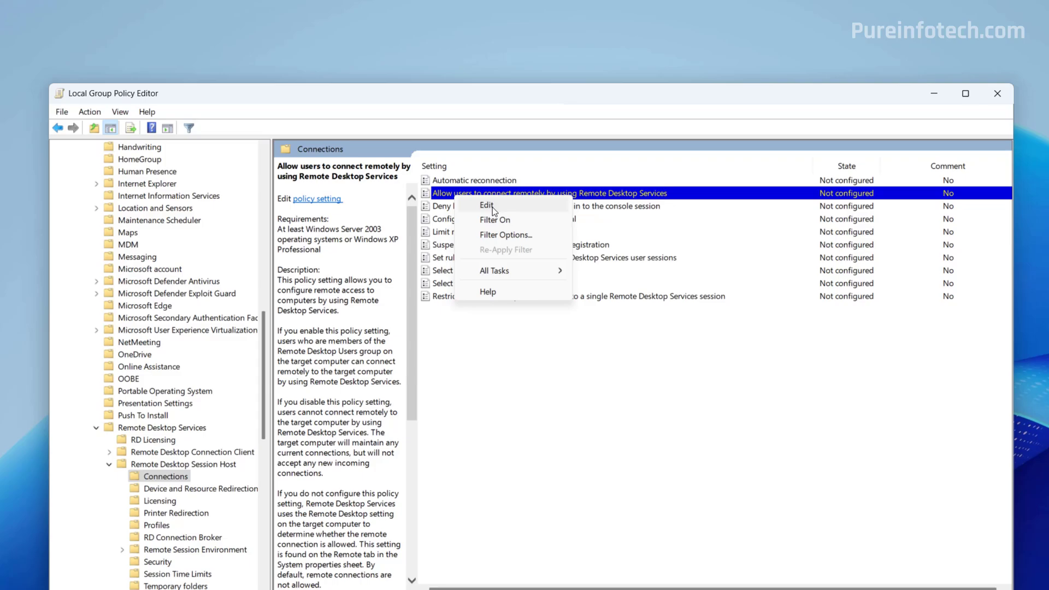
click(487, 205)
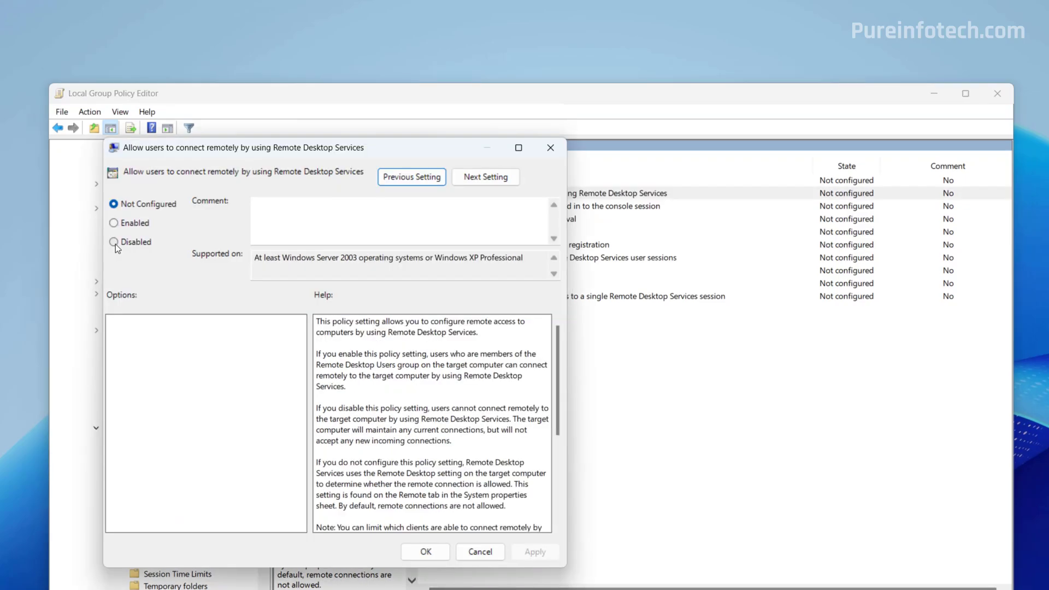
click(114, 242)
click(536, 552)
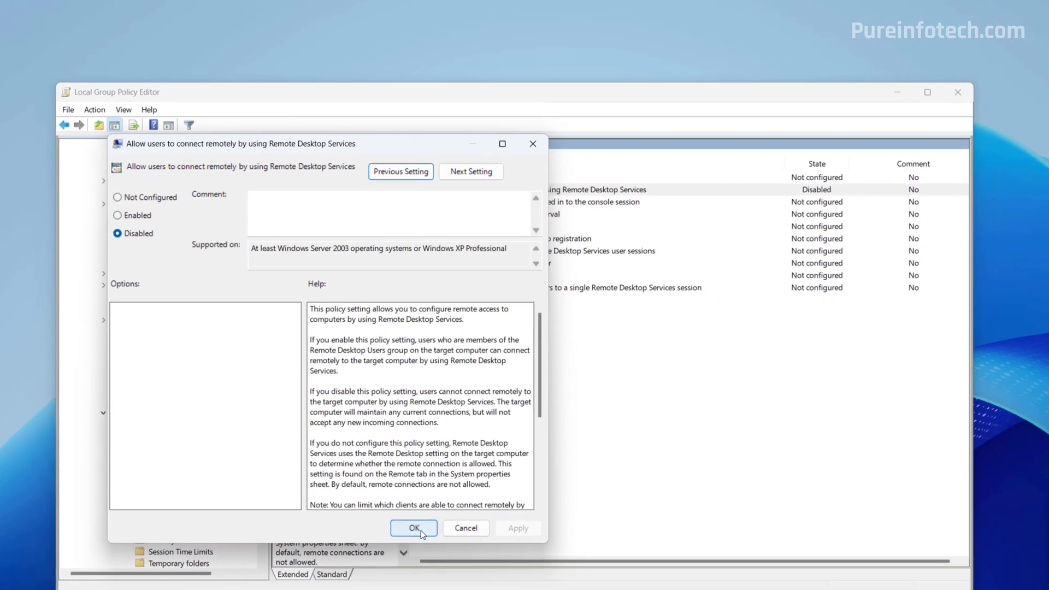
click(426, 552)
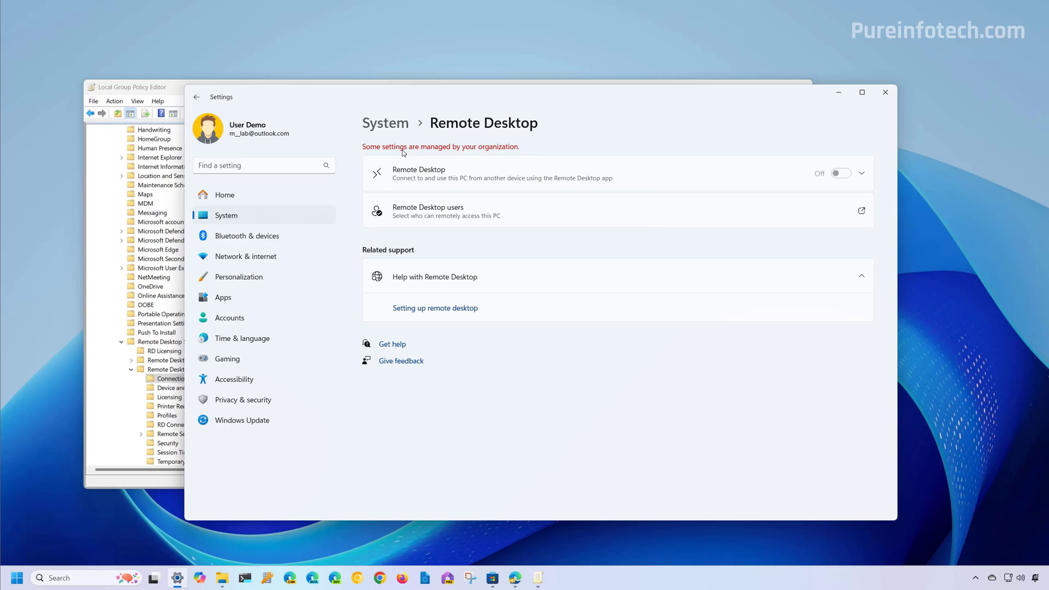
Step: Check the Remote Desktop details in Settings, including port 3389, then minimise Settings
click(519, 169)
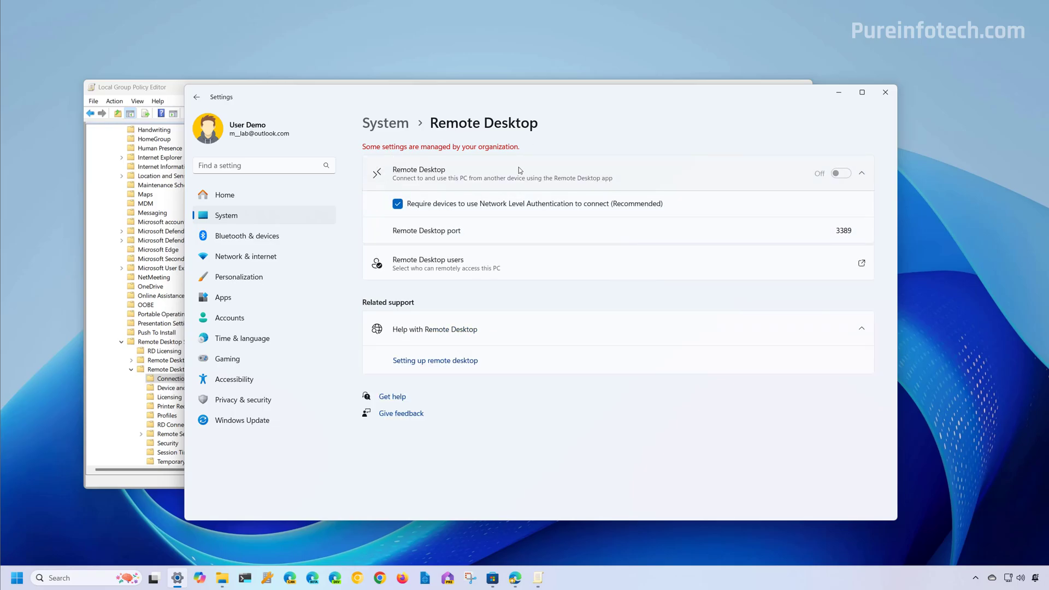
click(831, 174)
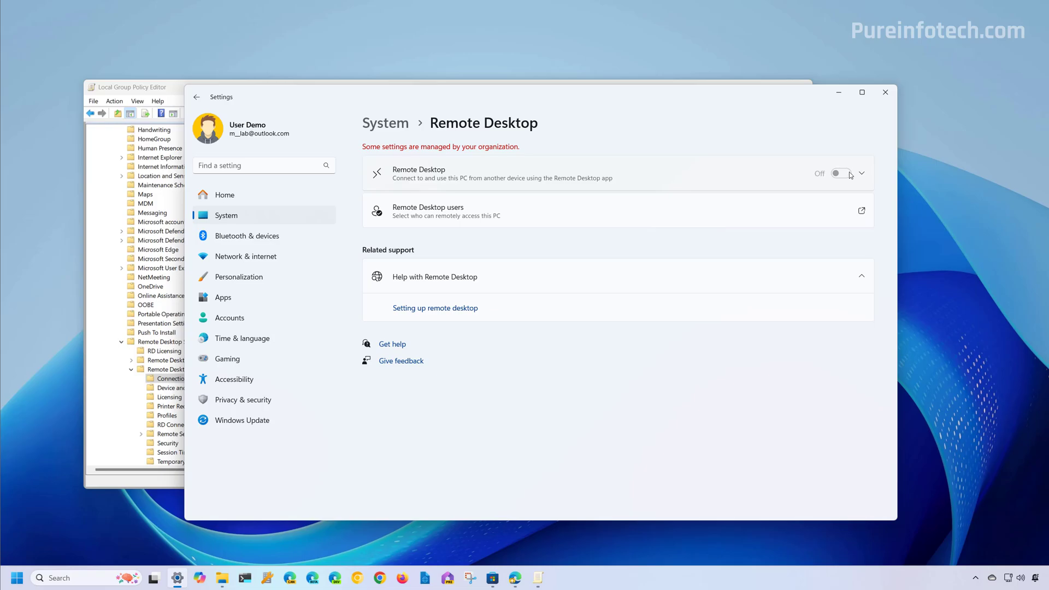
click(839, 93)
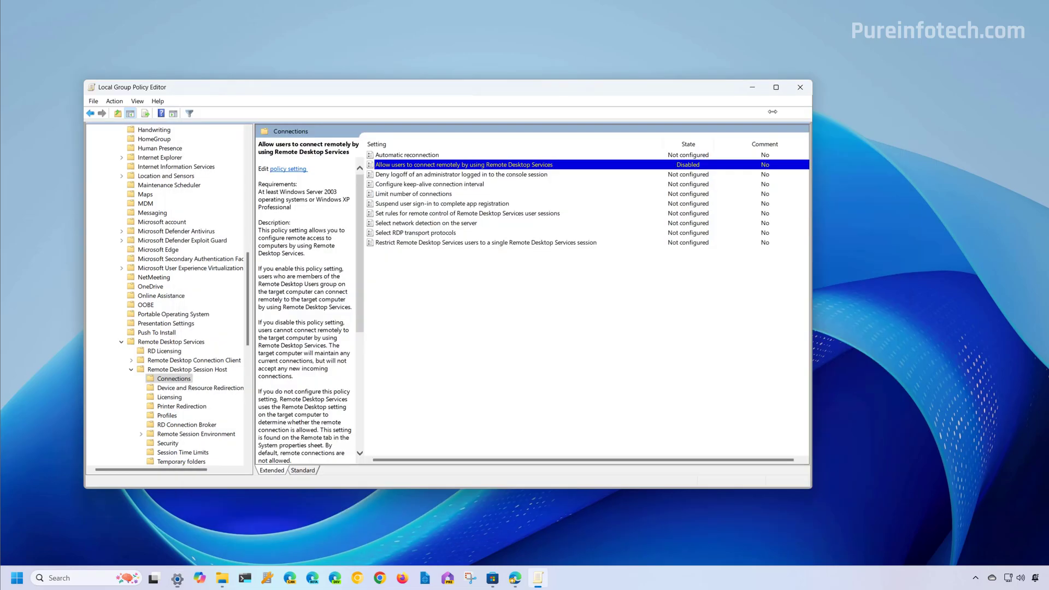
Step: Reset the 'Allow users to connect remotely' policy to Not Configured and apply it
double_click(428, 166)
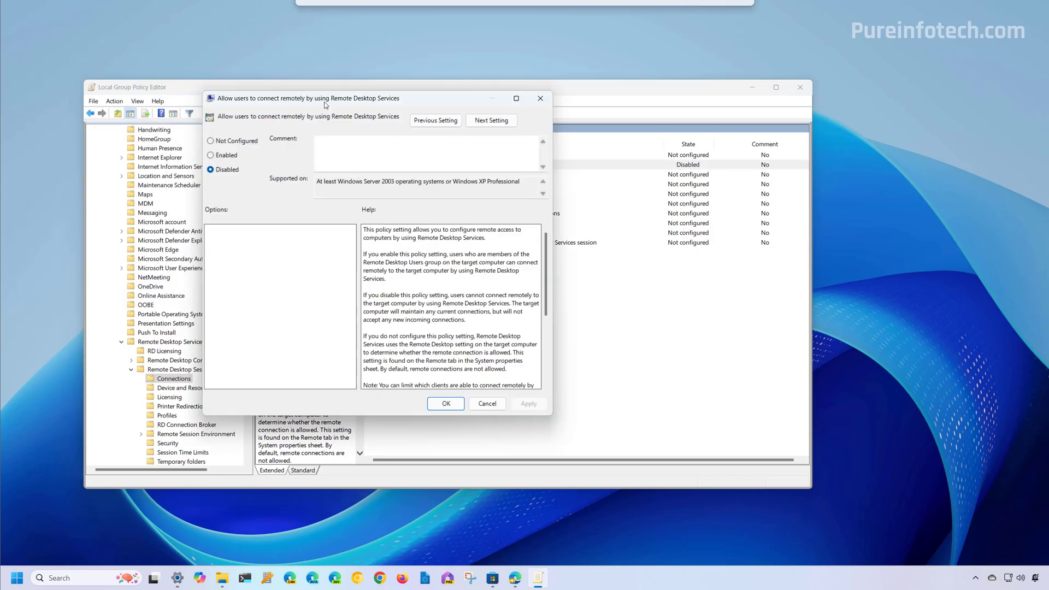
click(229, 141)
click(529, 403)
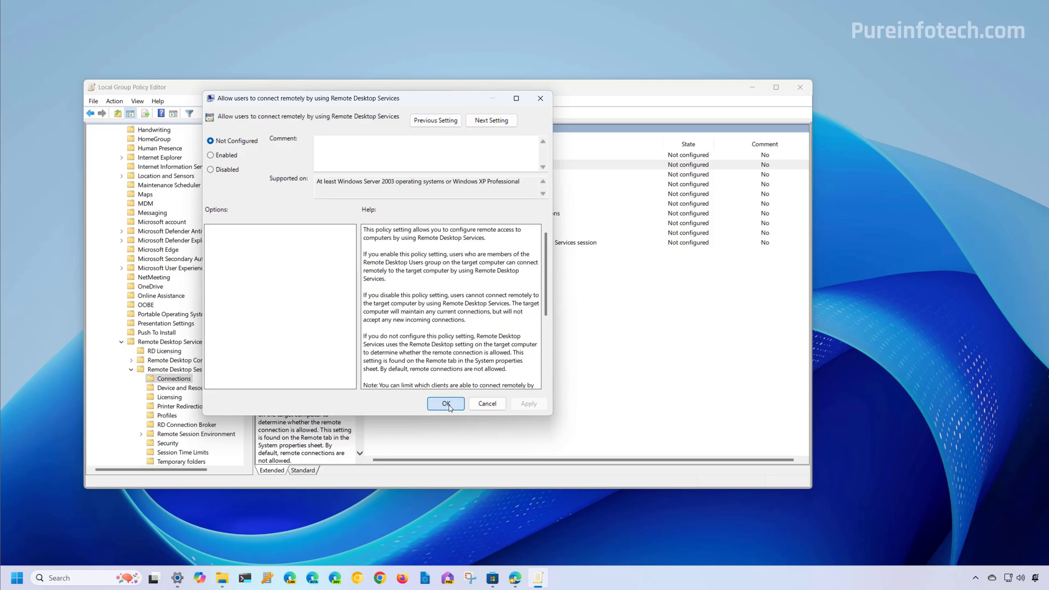
click(446, 403)
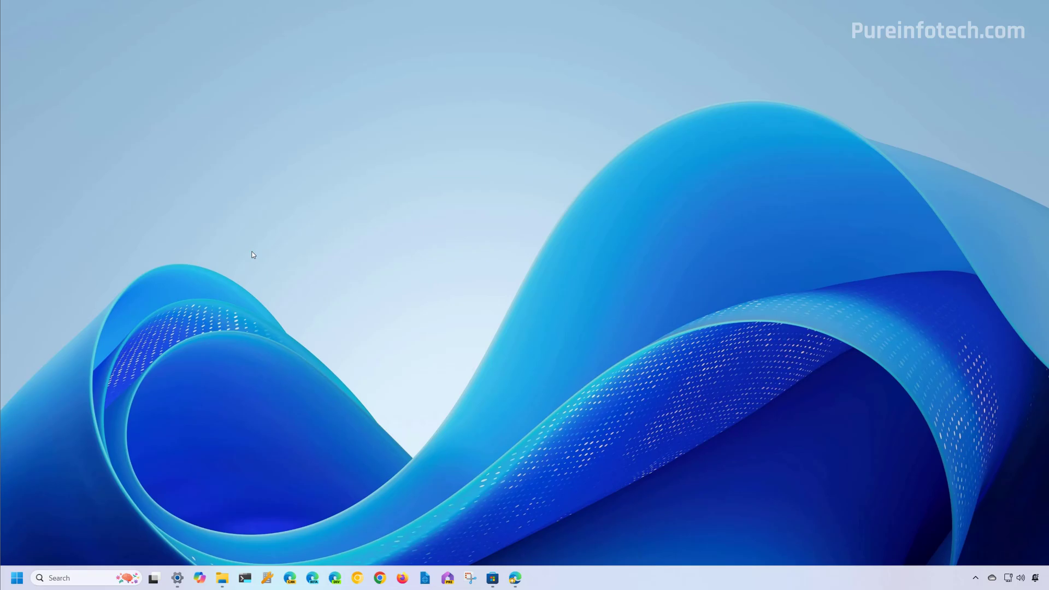
Step: Launch Registry Editor as administrator and paste the Terminal Services policy key path into the address bar
key(super)
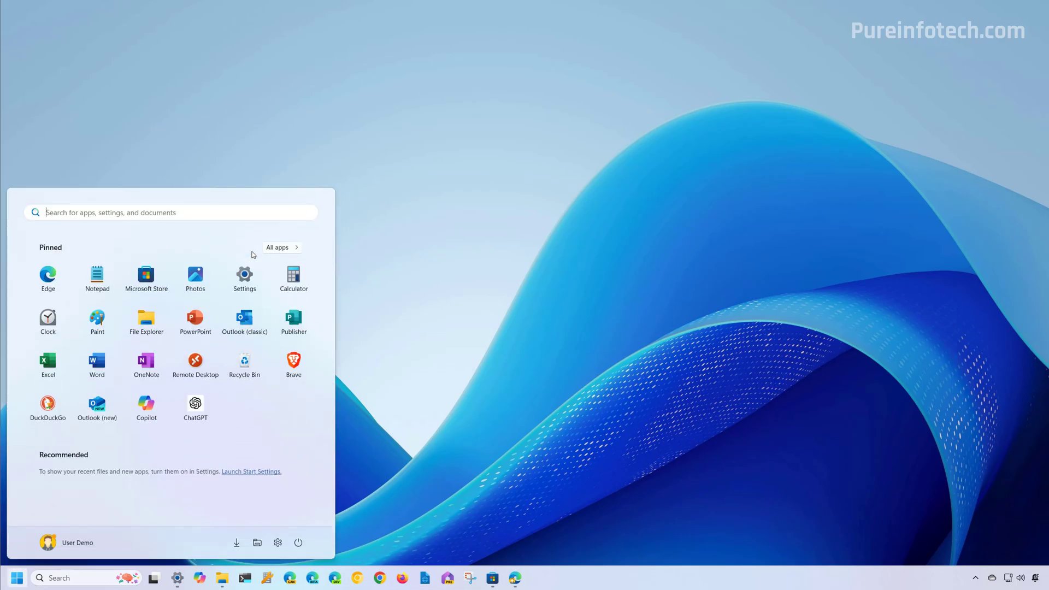
text(regis)
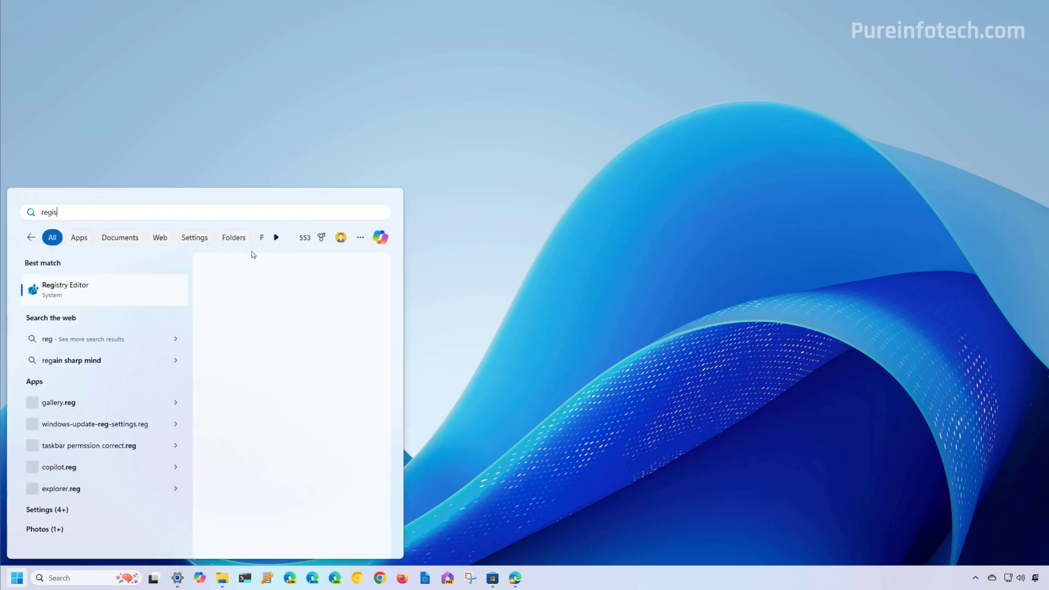
click(95, 292)
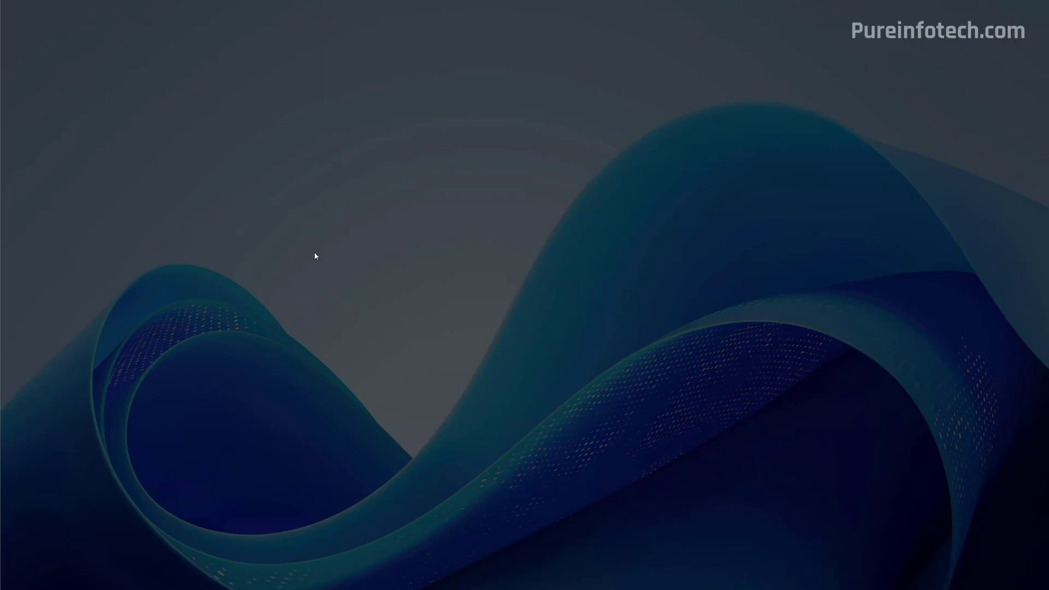
click(464, 373)
text(HKEY_LOCAL_MACHINE\SOFTWARE\Policies\Microsoft\Windows NT\Terminal Services)
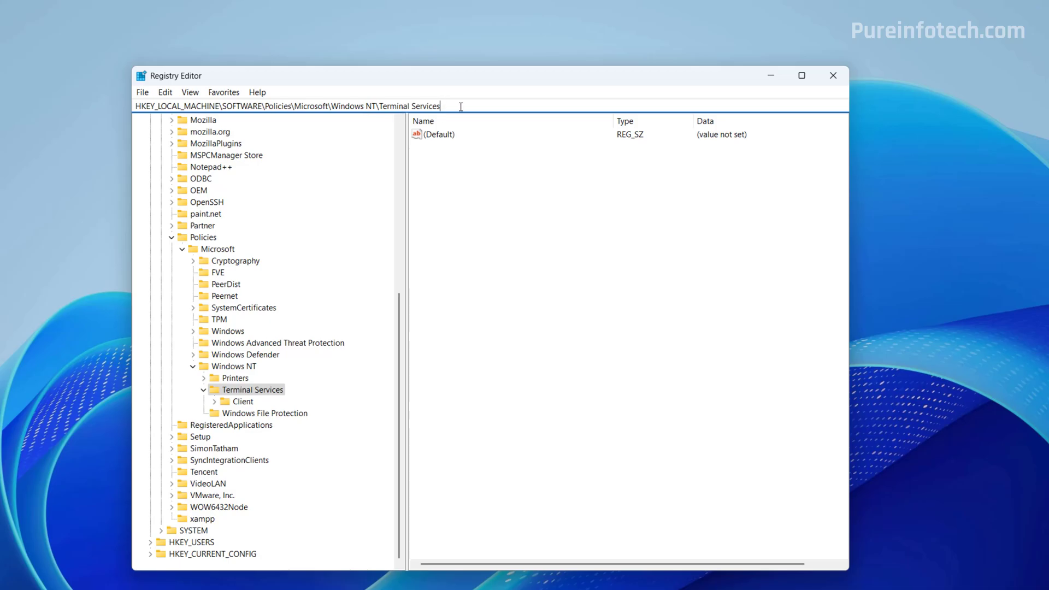
Step: Go to the Terminal Services key and create a DWORD (32-bit) value named fDenyTSConnections
key(Return)
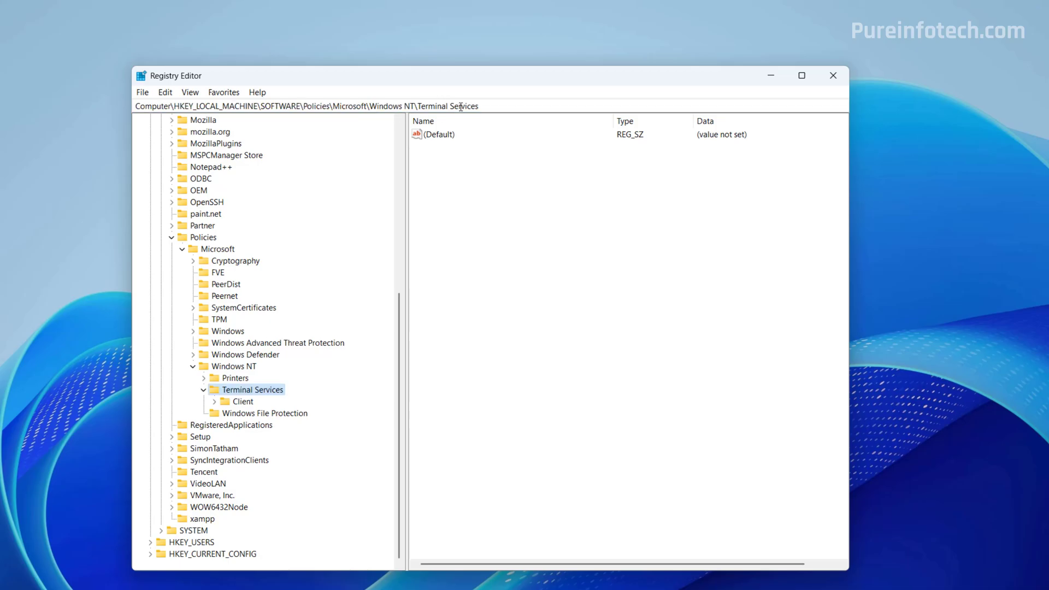
right_click(283, 392)
mouse_move(337, 415)
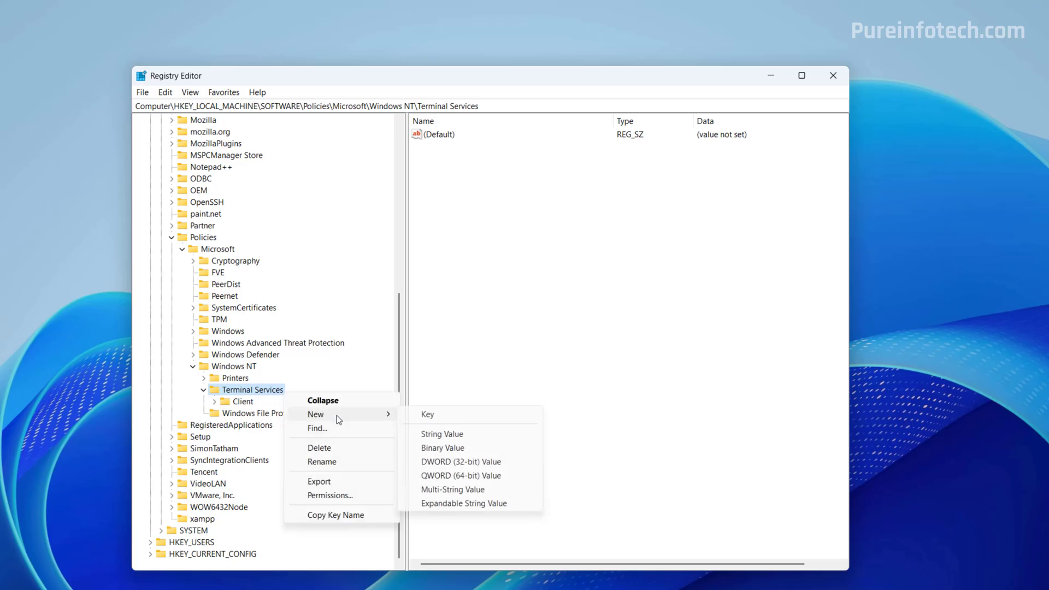
click(461, 462)
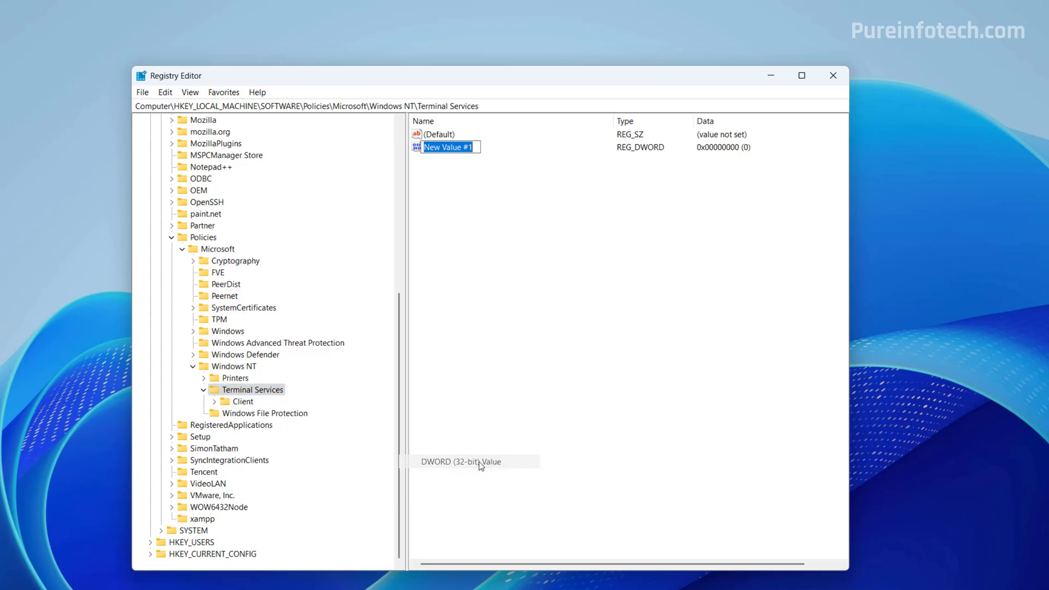
text(fDenyTSConnections)
key(Return)
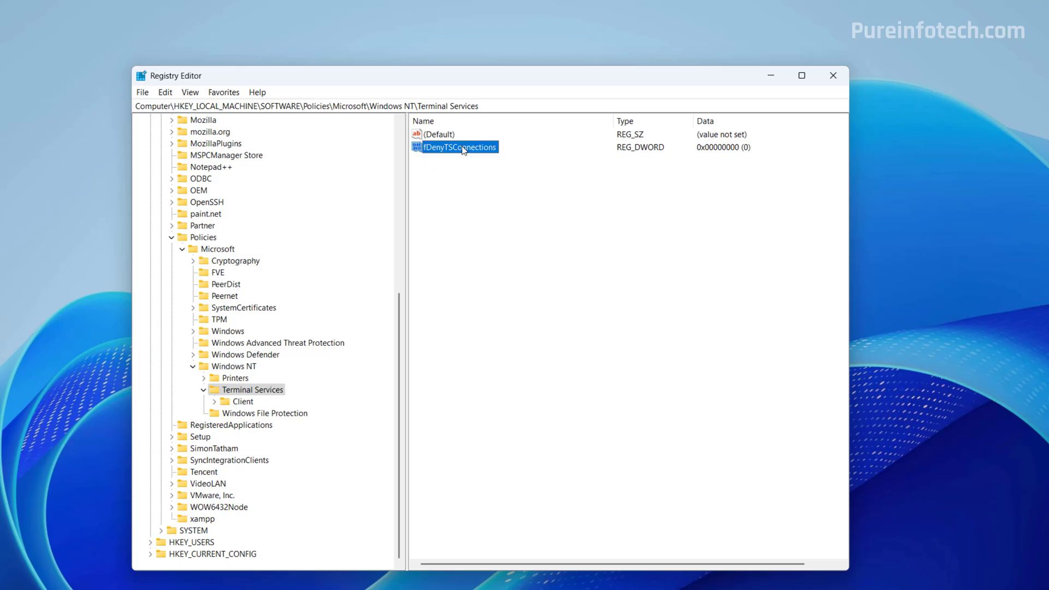
Step: Set fDenyTSConnections's value data to 1
right_click(463, 151)
click(501, 156)
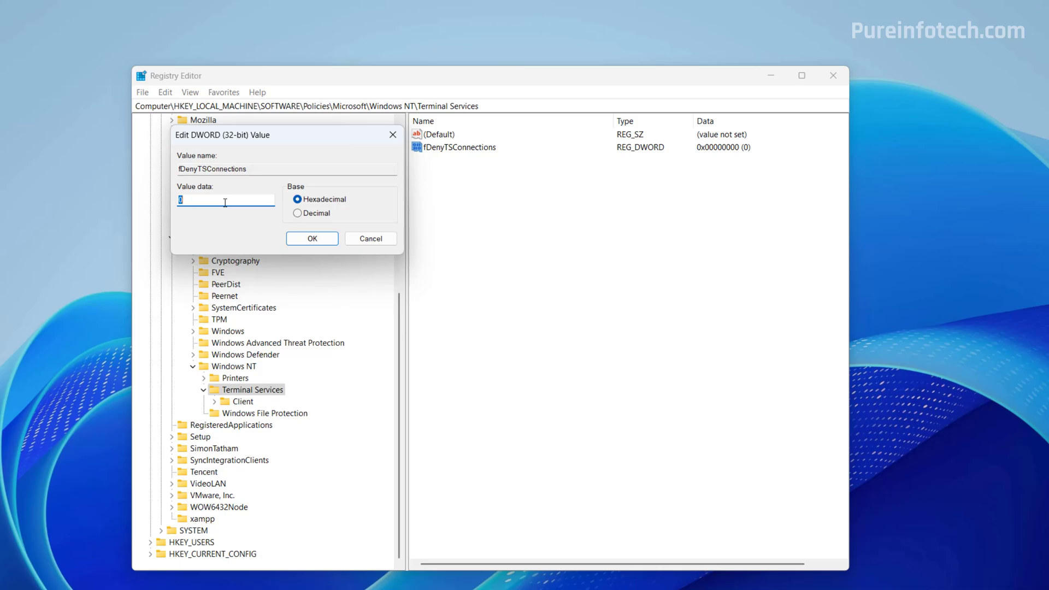
text(1)
click(312, 238)
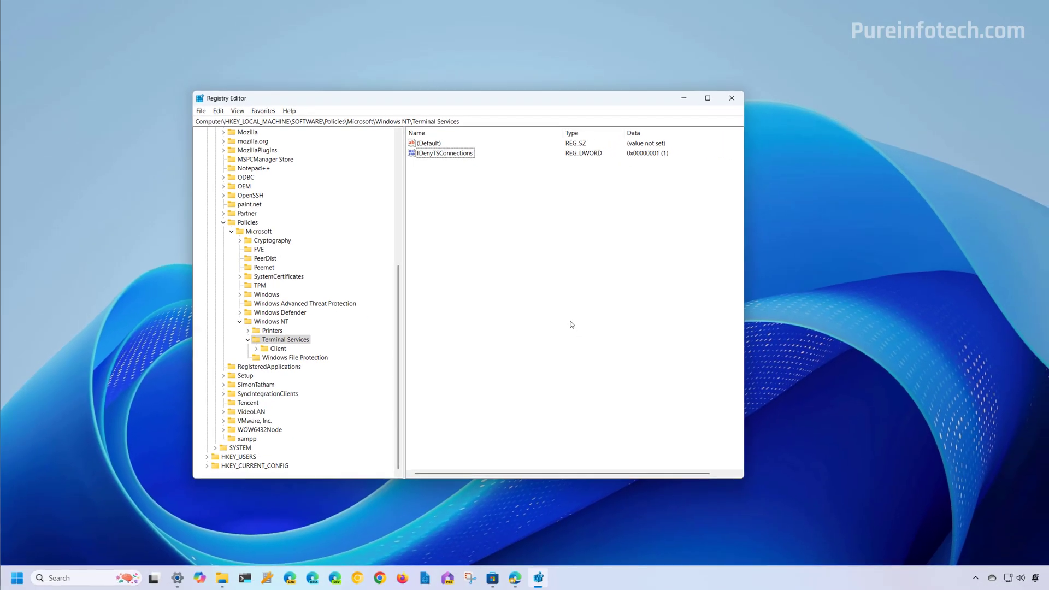
Step: Delete the fDenyTSConnections DWORD value, confirming with Yes, and exit Registry Editor
click(481, 122)
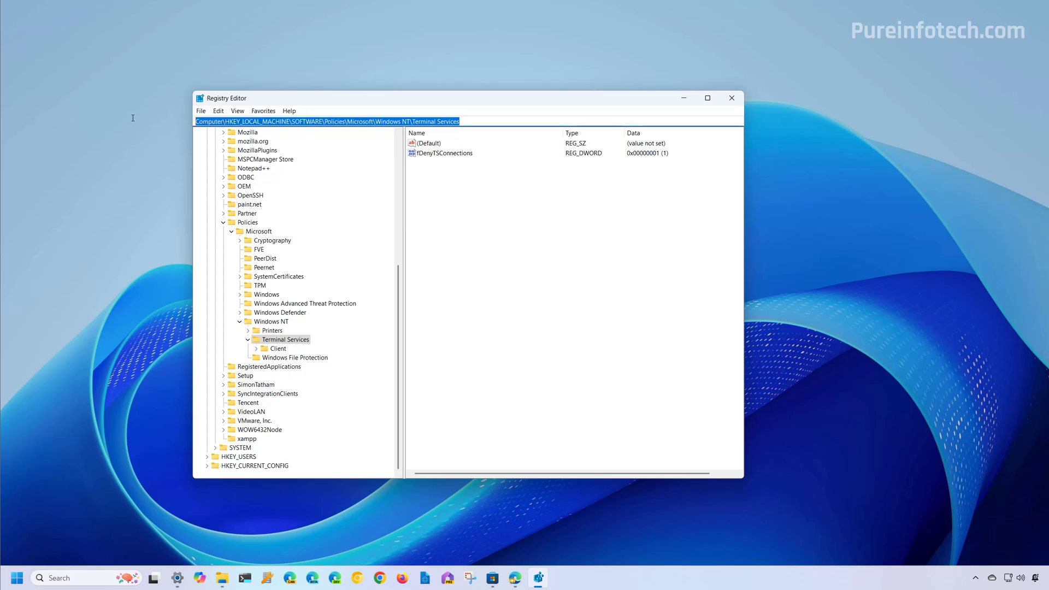
click(451, 157)
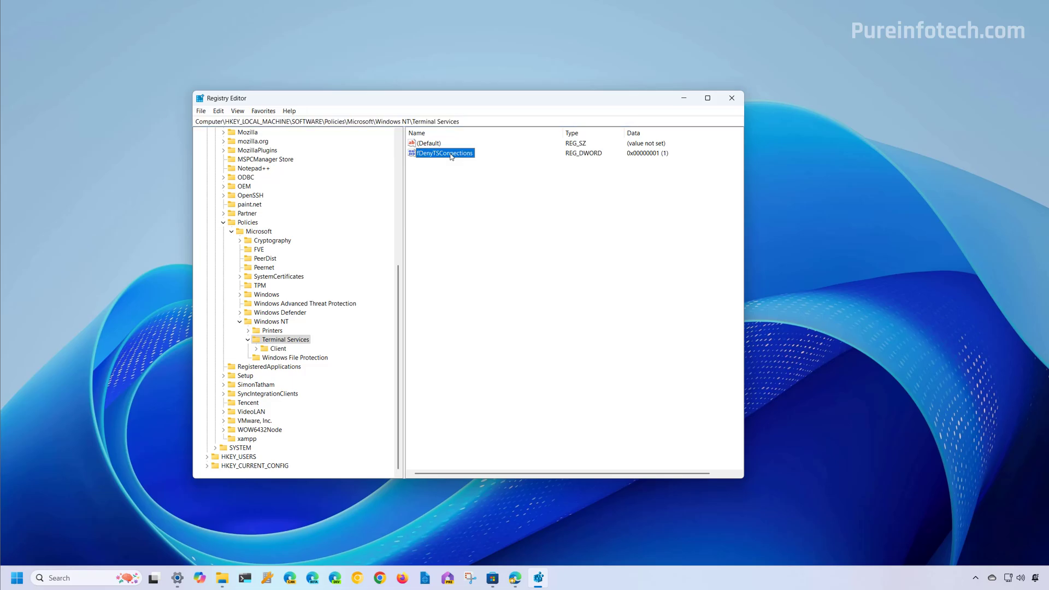
right_click(451, 157)
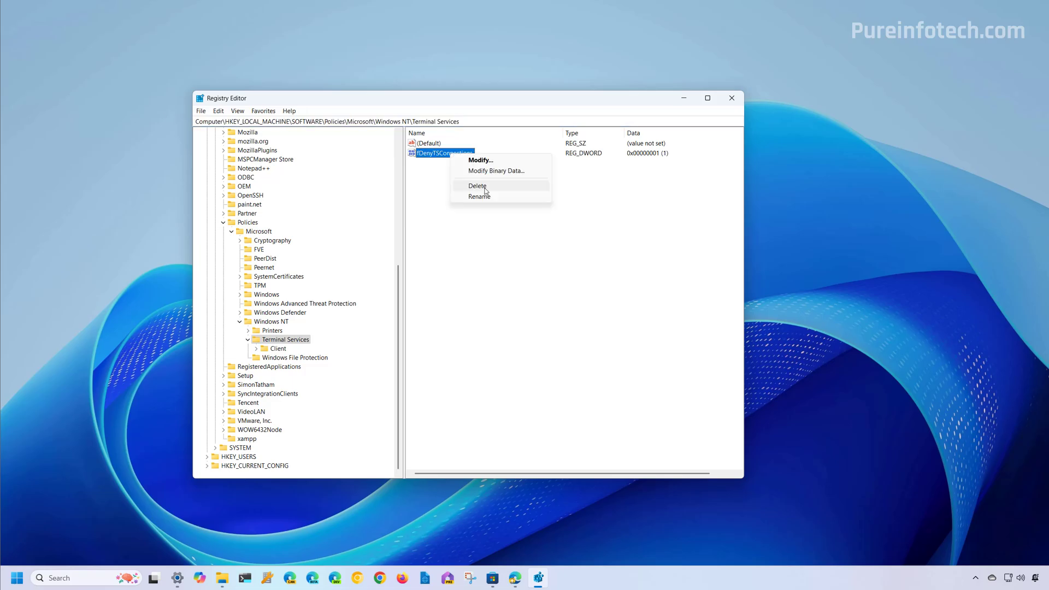
click(486, 190)
click(600, 290)
key(alt+F4)
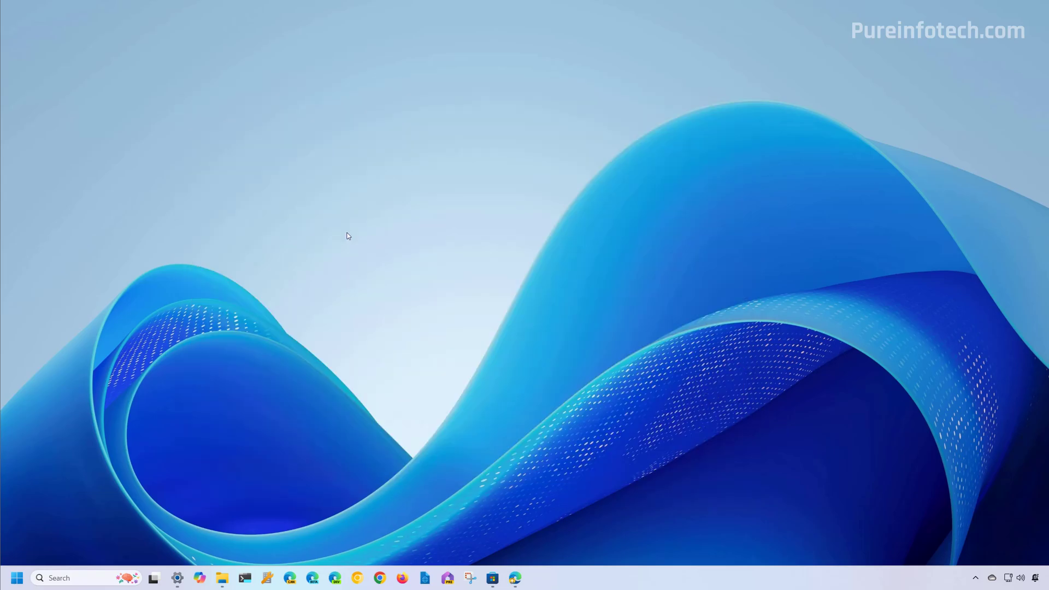